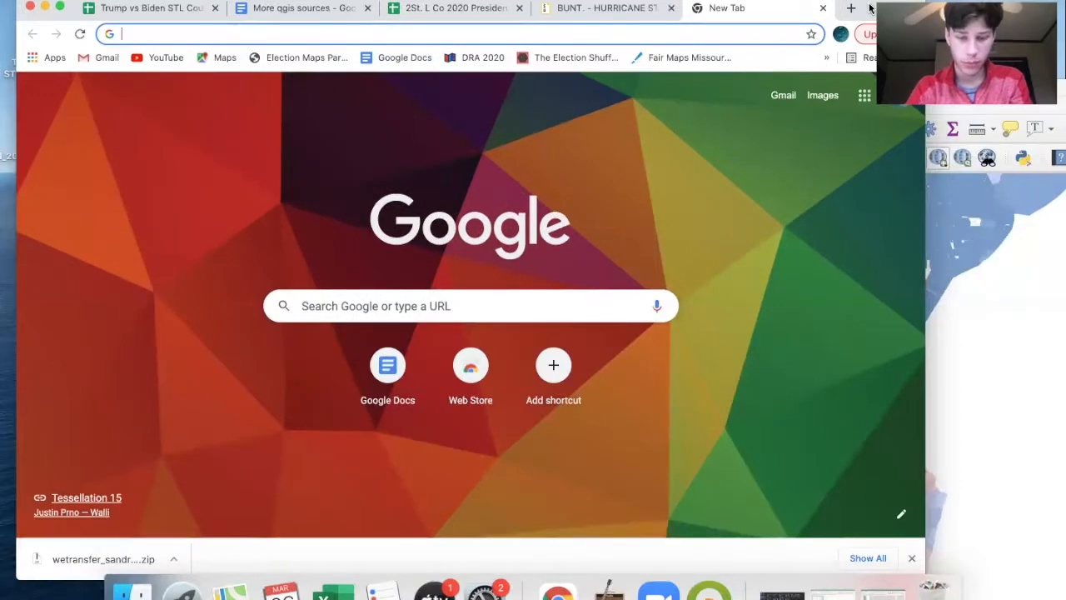
Step: Search the web for "Missouri state house shapefile"
{"action": "type", "text": "st"}
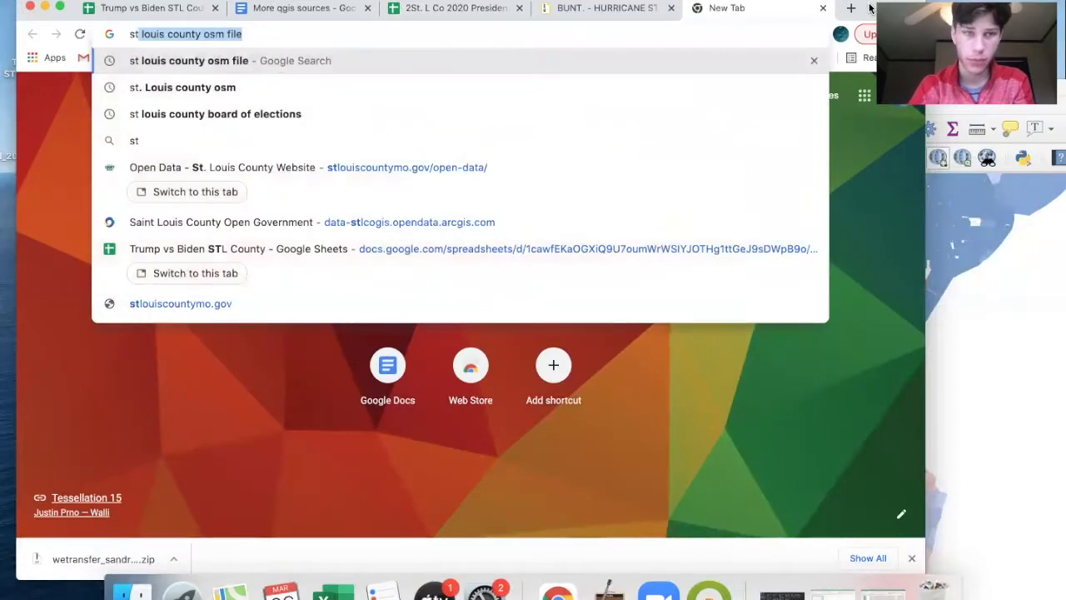
{"action": "key", "text": "BackSpace"}
{"action": "key", "text": "BackSpace"}
{"action": "key", "text": "BackSpace"}
{"action": "type", "text": "Missouri state "}
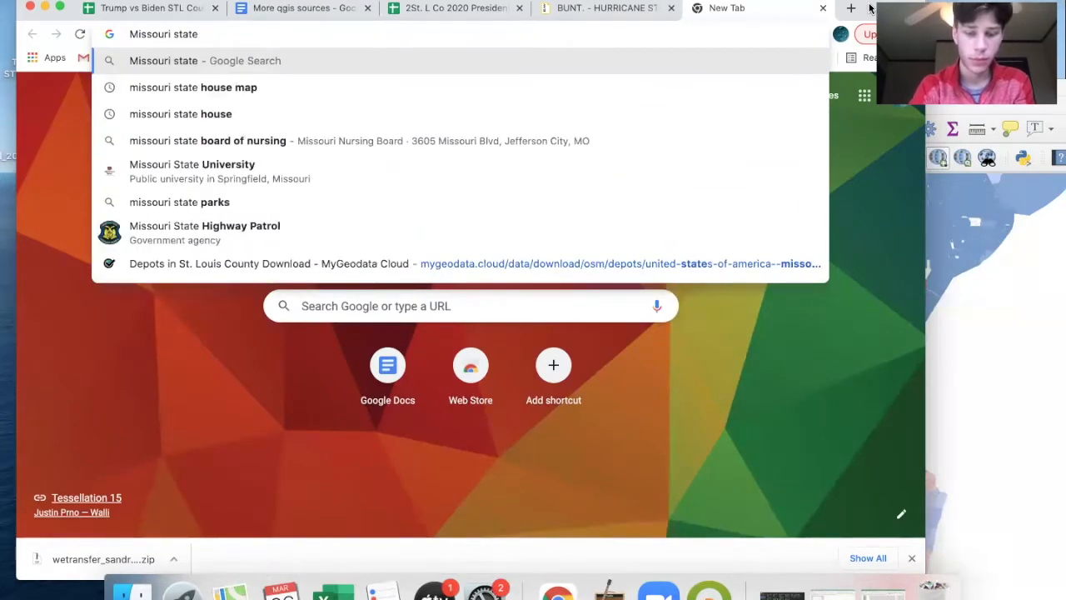
{"action": "type", "text": "house shape"}
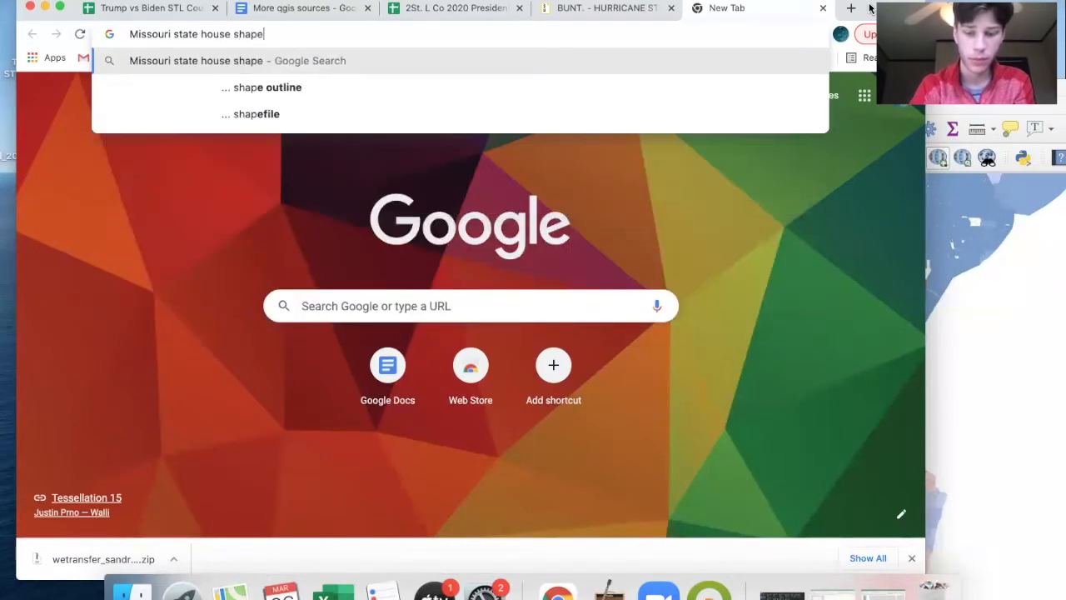
{"action": "type", "text": "file]"}
{"action": "key", "text": "Return"}
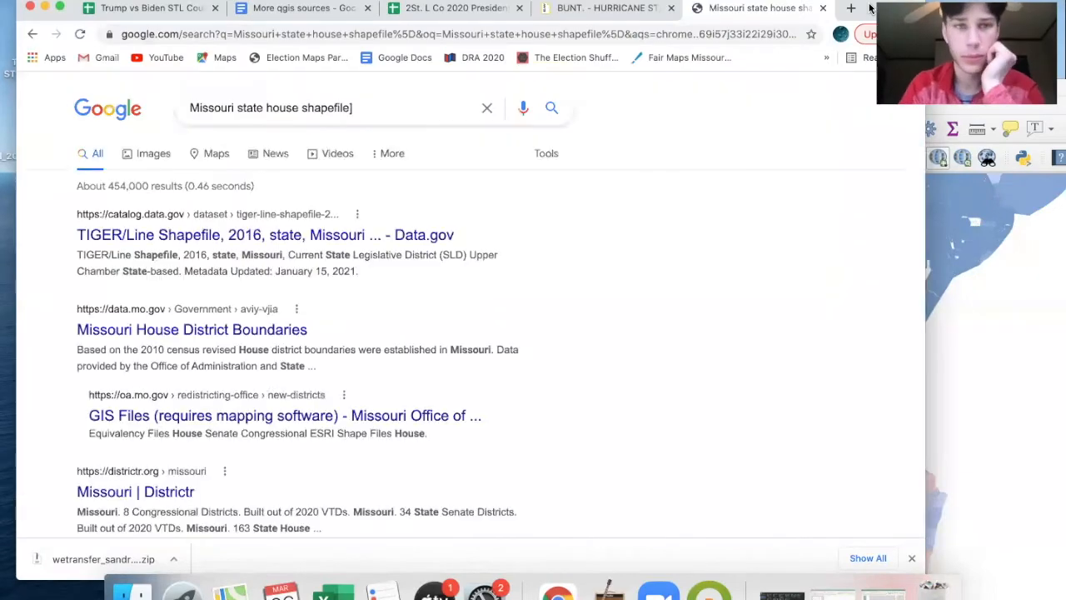
{"action": "left_click", "coordinate": [374, 110]}
{"action": "key", "text": "BackSpace"}
{"action": "key", "text": "Return"}
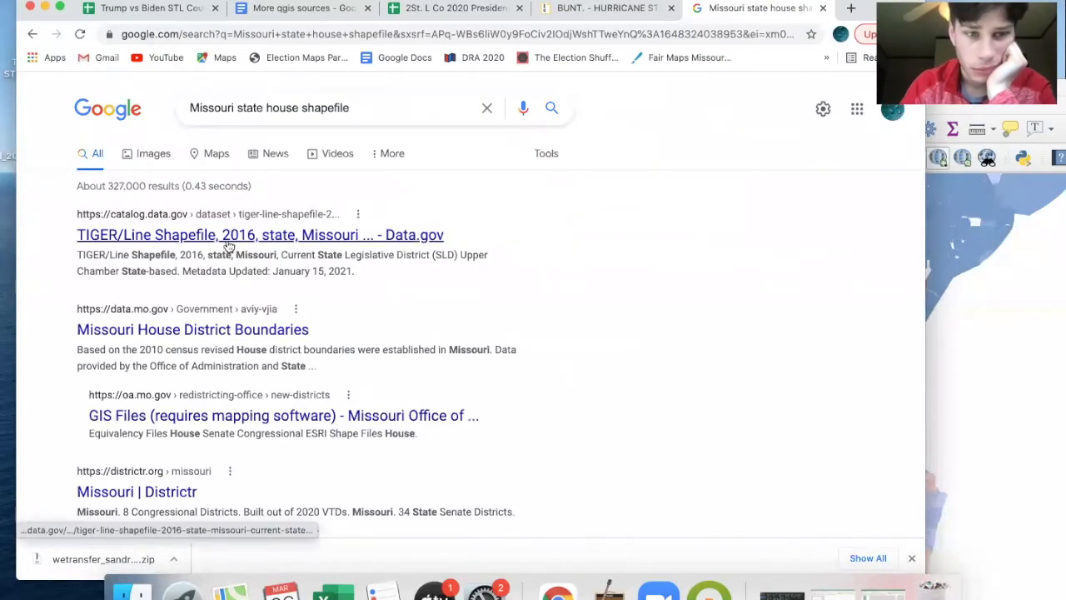
Step: Open the Data.gov TIGER/Line 2016 Missouri state legislative district (upper chamber) dataset and download its tl_2016_29_sldu.zip shapefile
{"action": "left_click", "coordinate": [227, 244]}
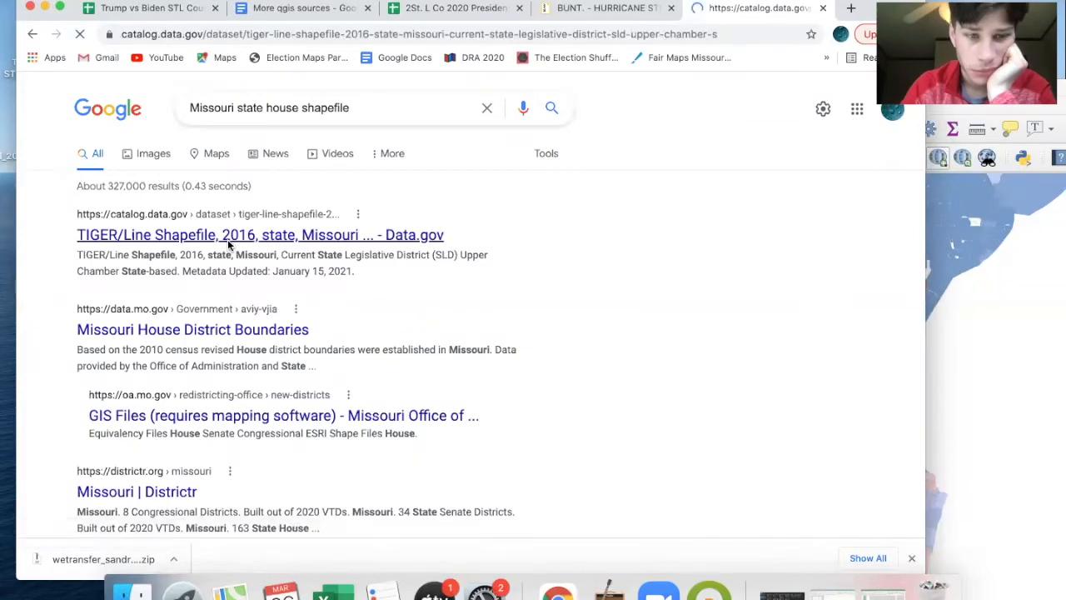
{"action": "scroll", "coordinate": [354, 304], "scroll_direction": "down", "scroll_amount": 10}
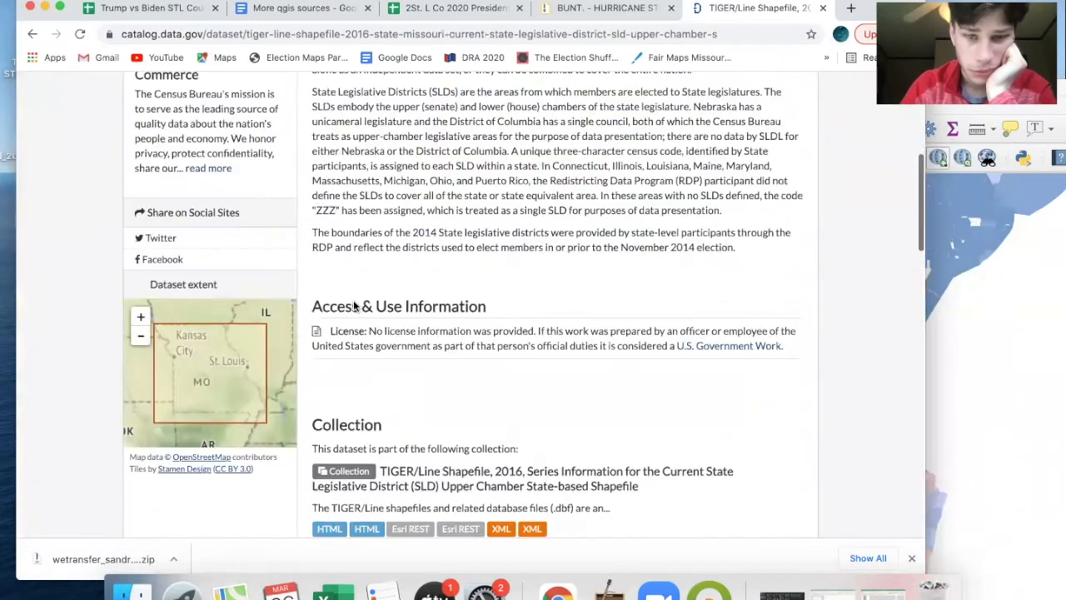
{"action": "scroll", "coordinate": [354, 304], "scroll_direction": "down", "scroll_amount": 4}
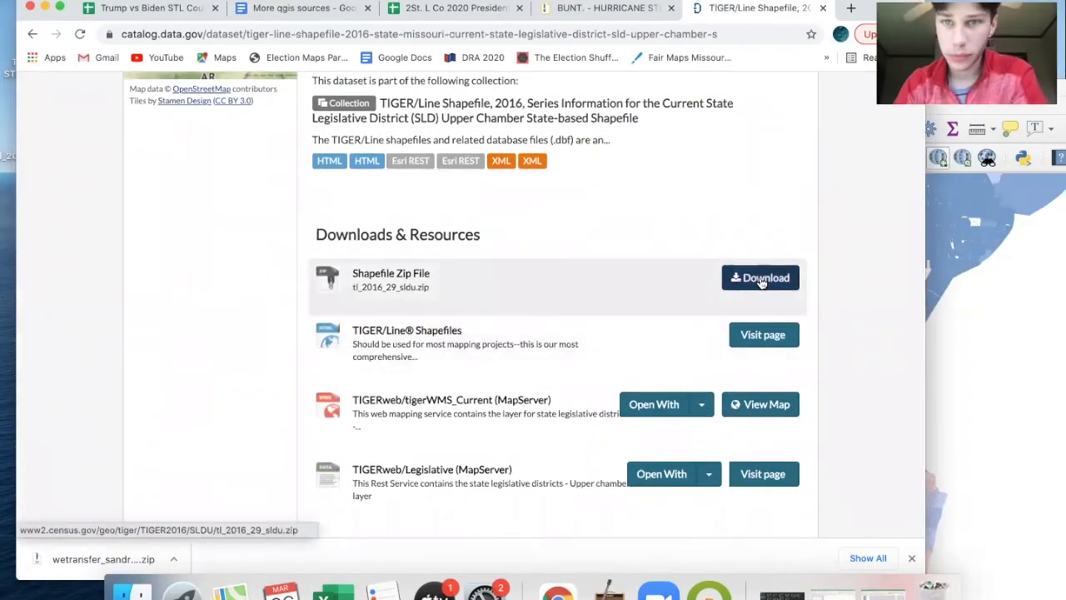
{"action": "scroll", "coordinate": [761, 281], "scroll_direction": "up", "scroll_amount": 14}
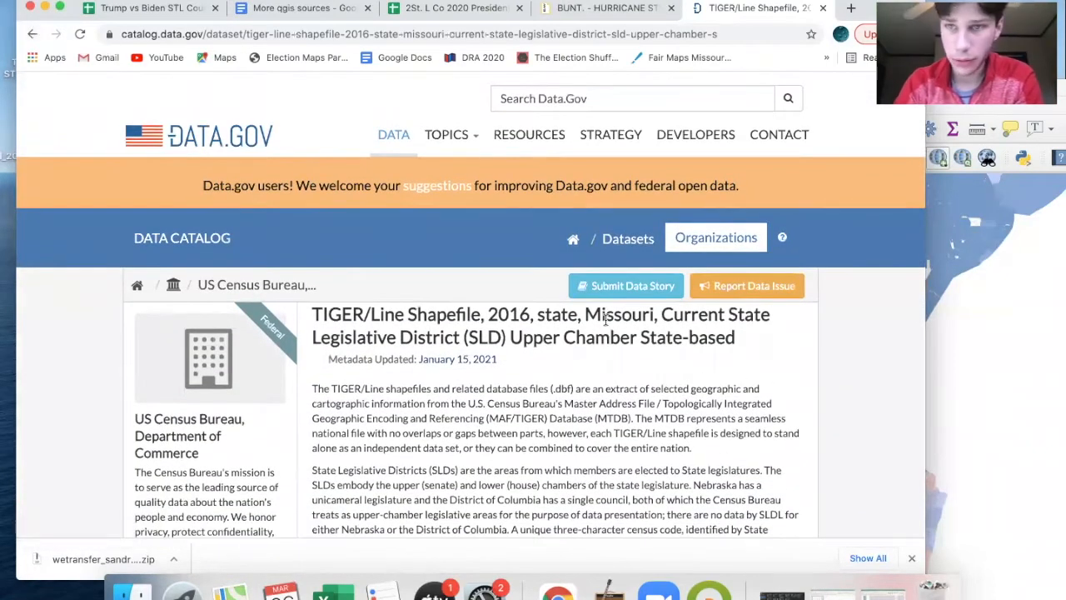
{"action": "scroll", "coordinate": [575, 206], "scroll_direction": "down", "scroll_amount": 3}
{"action": "scroll", "coordinate": [573, 207], "scroll_direction": "up", "scroll_amount": 4}
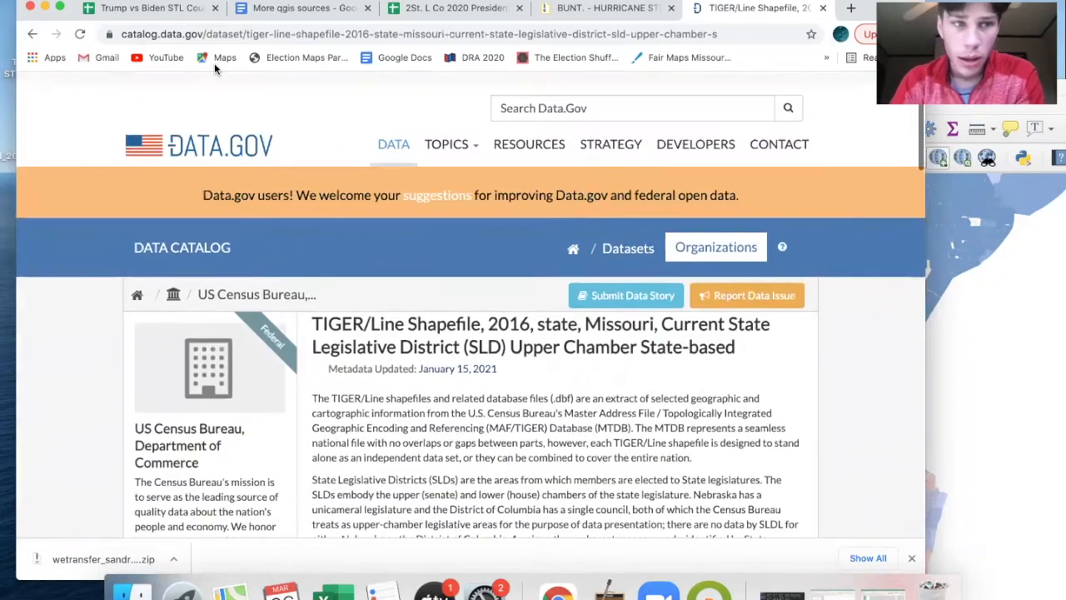
{"action": "left_click", "coordinate": [33, 35]}
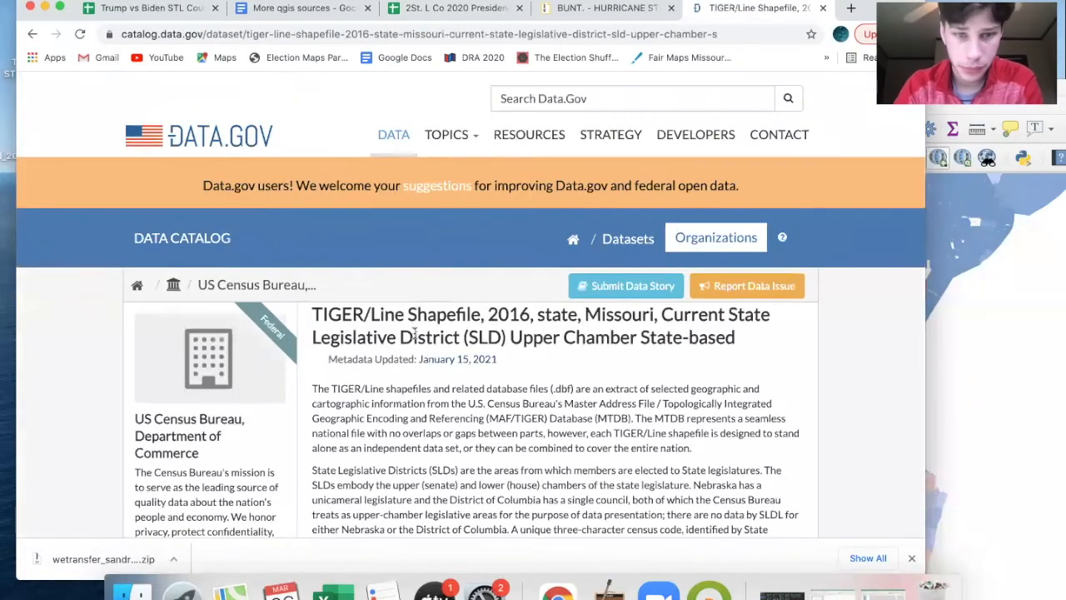
{"action": "scroll", "coordinate": [415, 337], "scroll_direction": "down", "scroll_amount": 3}
{"action": "scroll", "coordinate": [414, 337], "scroll_direction": "down", "scroll_amount": 10}
{"action": "left_click", "coordinate": [760, 215]}
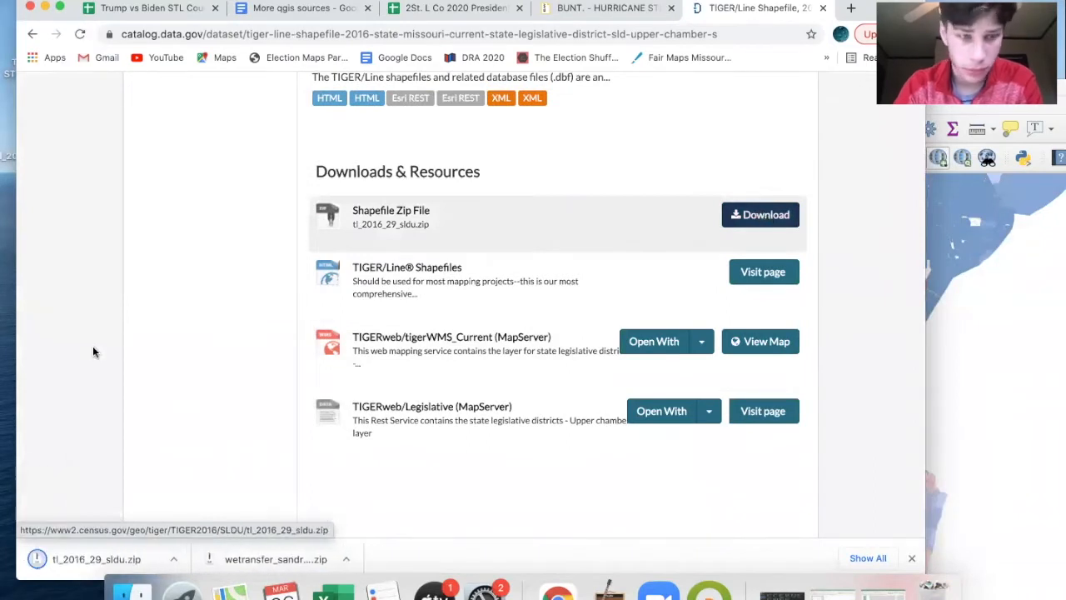
Step: Place the downloaded tl_2016_29_sldu.zip on the desktop and switch to the QGIS project
{"action": "left_click_drag", "start_coordinate": [74, 9], "coordinate": [280, 9]}
{"action": "left_click_drag", "start_coordinate": [320, 576], "coordinate": [25, 226]}
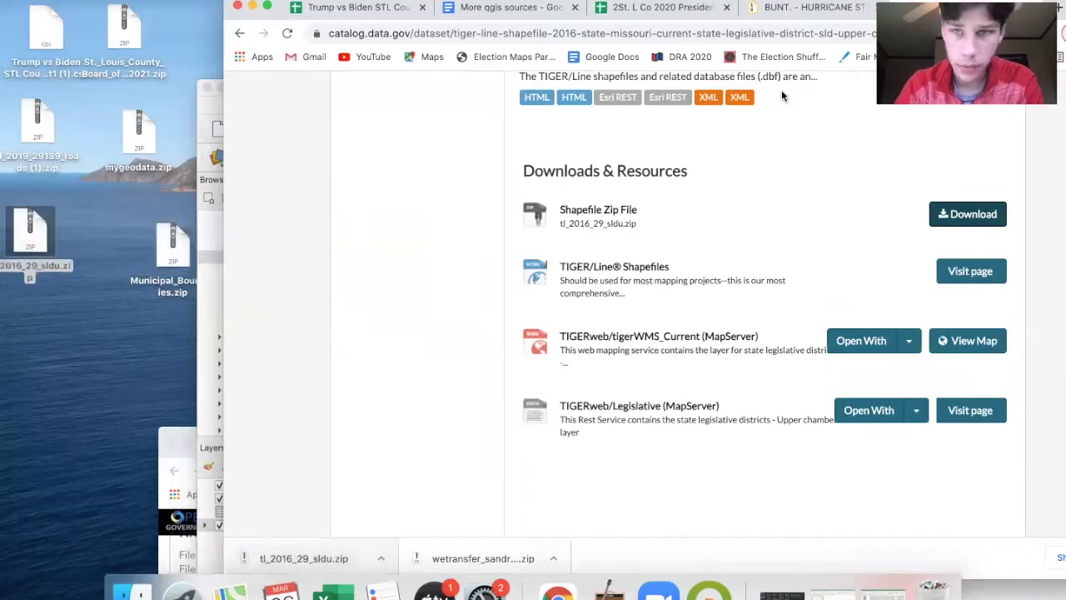
{"action": "left_click", "coordinate": [252, 7]}
{"action": "left_click_drag", "start_coordinate": [798, 87], "coordinate": [686, 41]}
{"action": "left_click", "coordinate": [583, 86]}
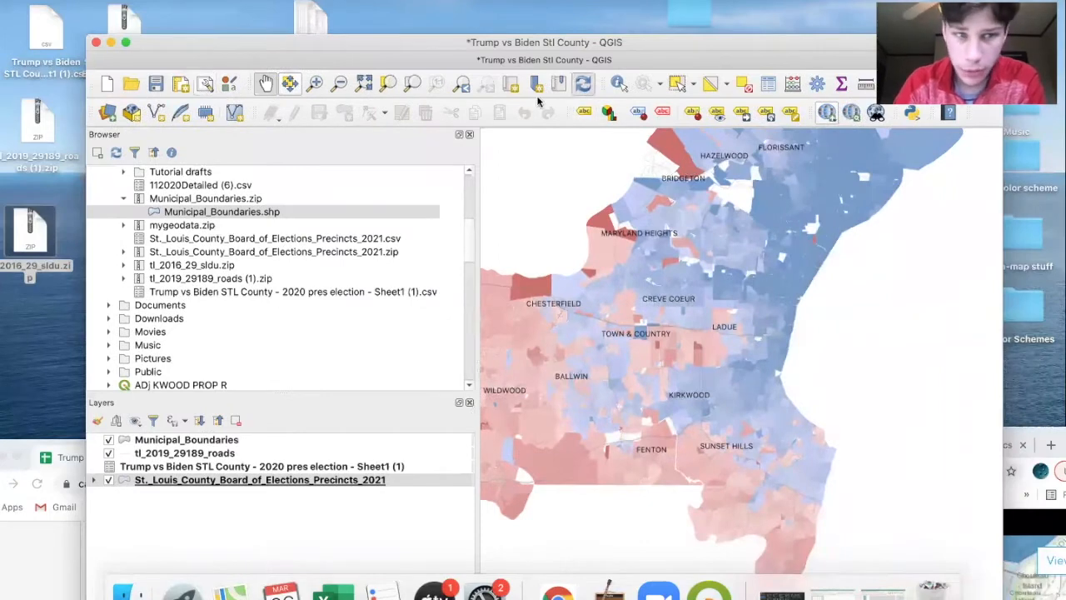
Step: Add tl_2016_29_sldu.shp from the tl_2016_29_sldu.zip archive to the map as a layer
{"action": "scroll", "coordinate": [142, 250], "scroll_direction": "up", "scroll_amount": 1}
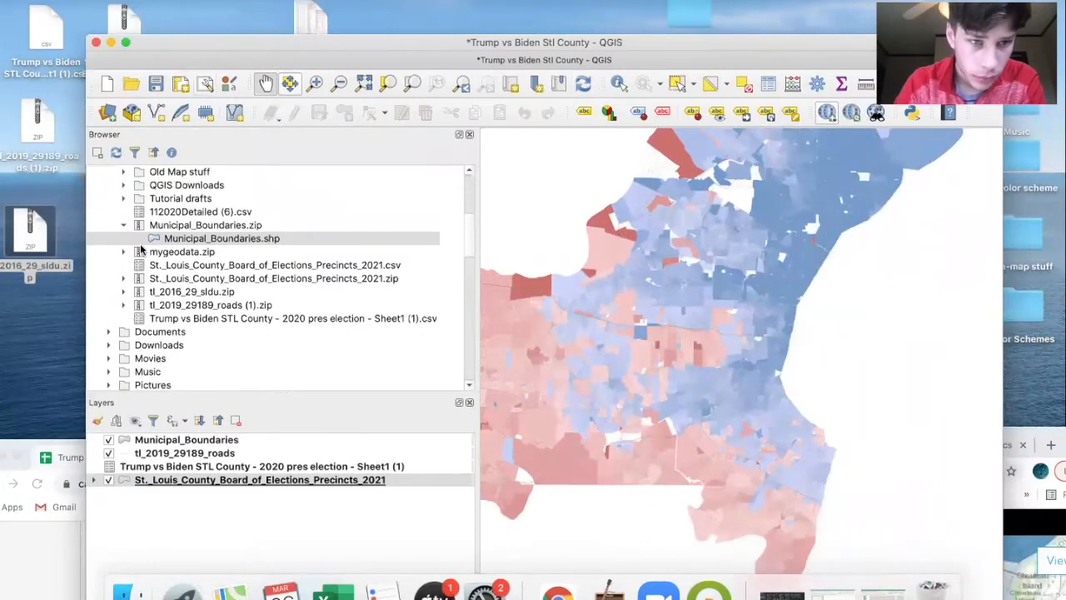
{"action": "scroll", "coordinate": [142, 250], "scroll_direction": "up", "scroll_amount": 5}
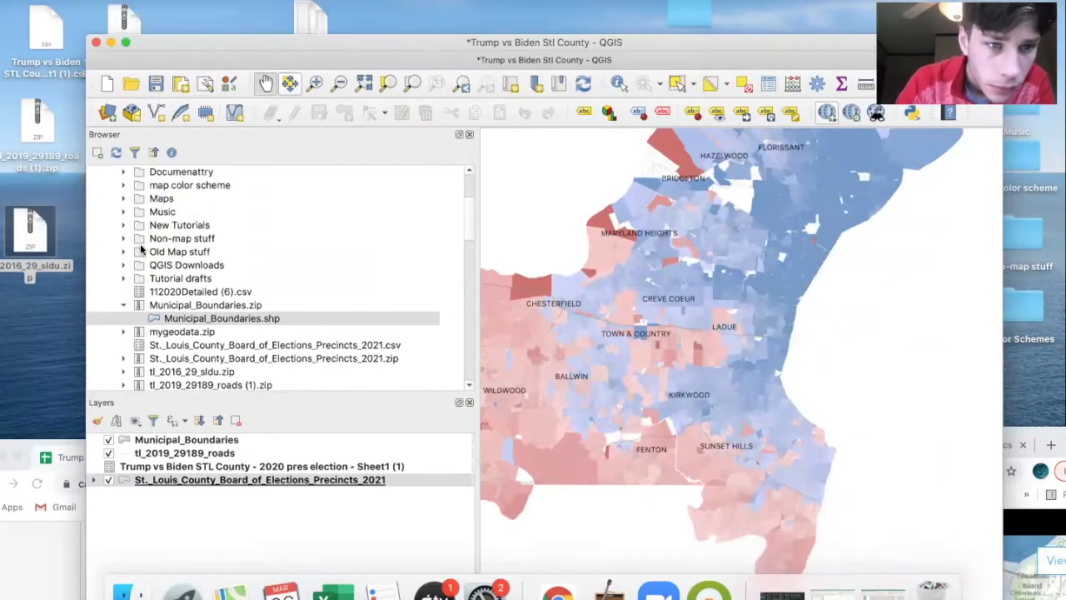
{"action": "scroll", "coordinate": [142, 249], "scroll_direction": "down", "scroll_amount": 4}
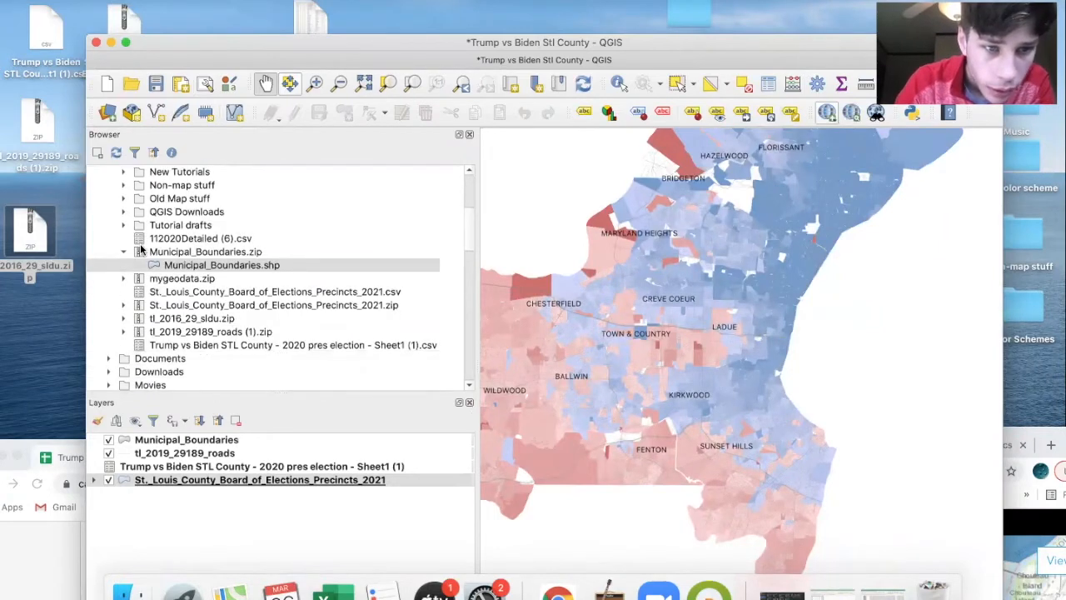
{"action": "left_click", "coordinate": [125, 320]}
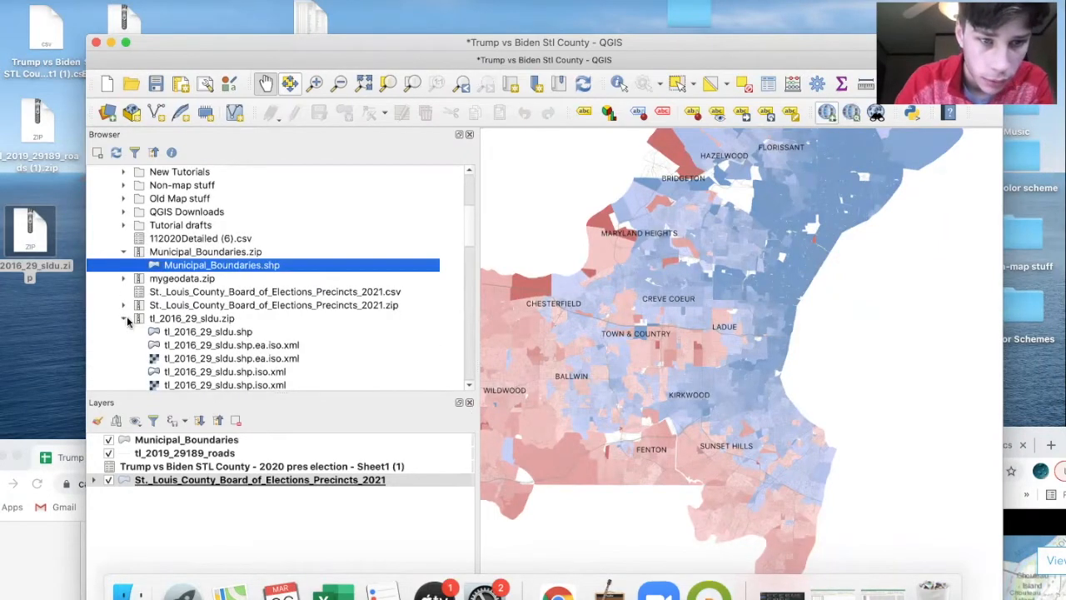
{"action": "double_click", "coordinate": [259, 334]}
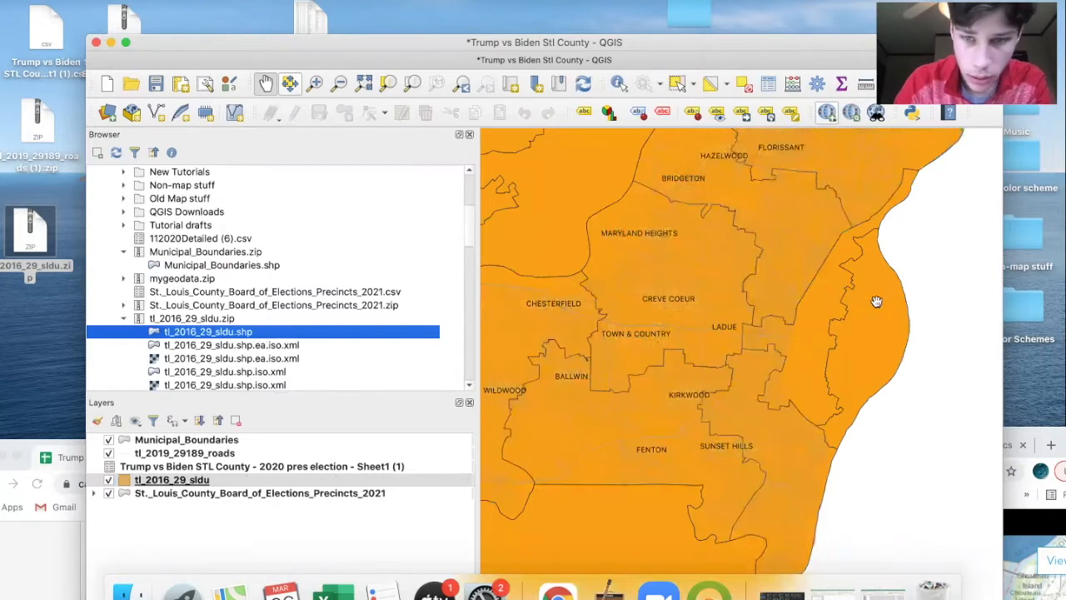
{"action": "scroll", "coordinate": [864, 321], "scroll_direction": "down", "scroll_amount": 3}
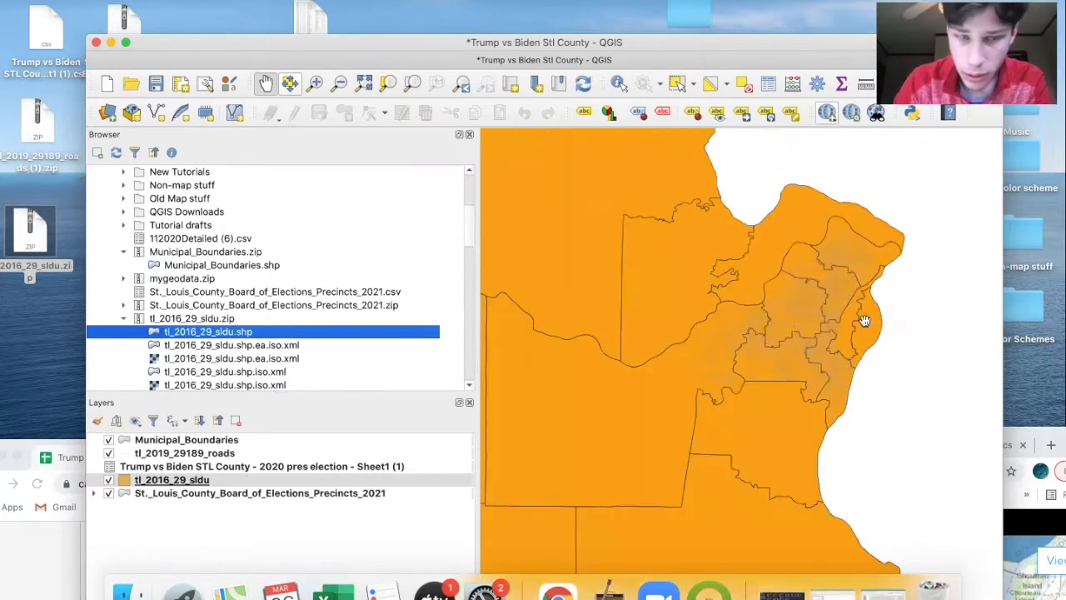
Step: Change the tl_2016_29_sldu layer's symbol from Simple fill to Outline: Simple line
{"action": "left_click", "coordinate": [187, 481]}
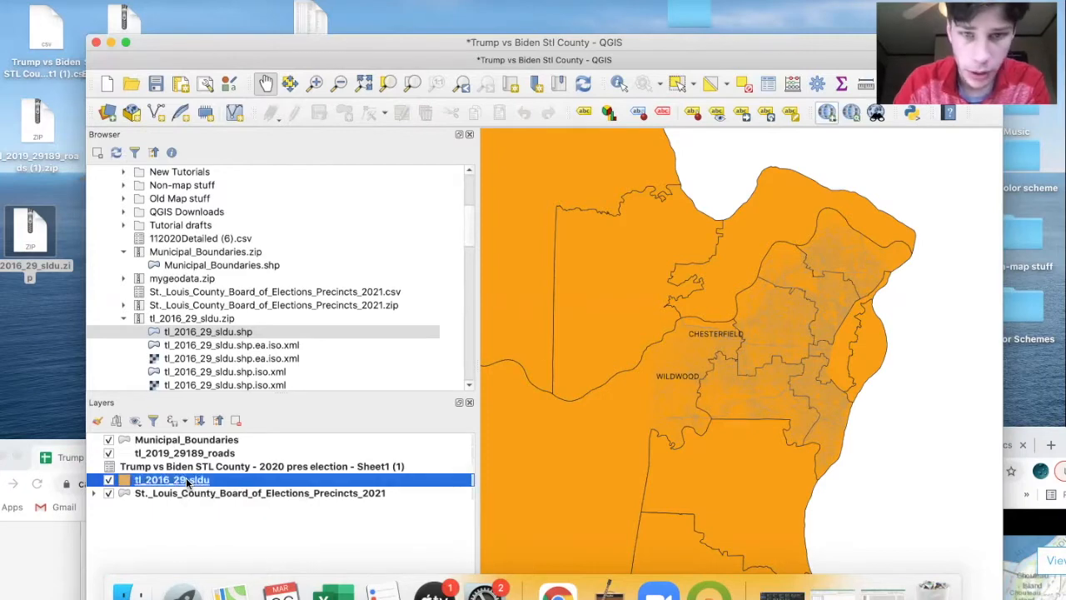
{"action": "double_click", "coordinate": [186, 482]}
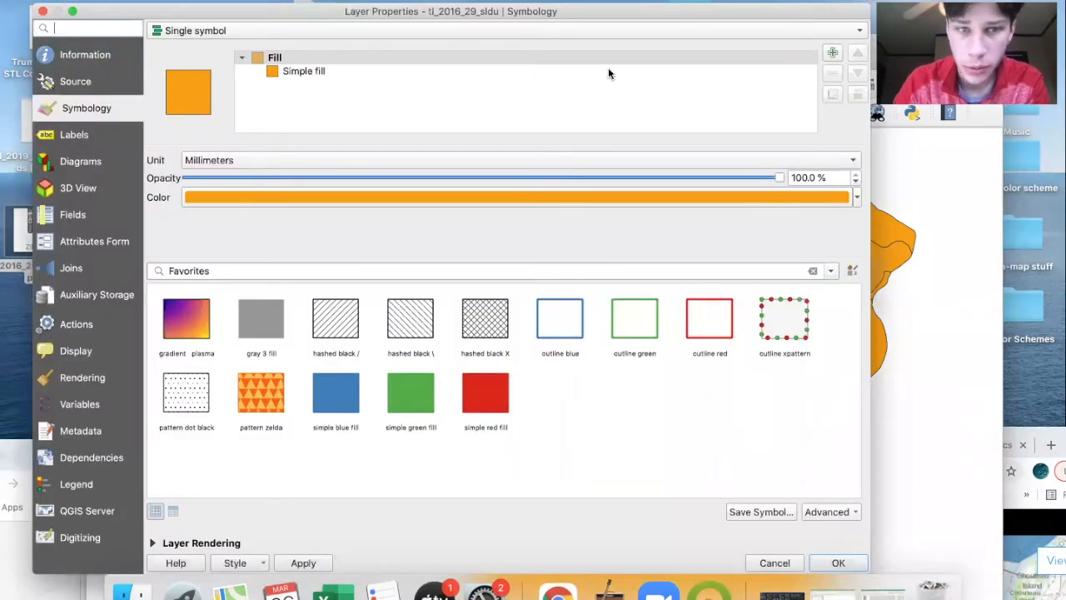
{"action": "left_click", "coordinate": [664, 71]}
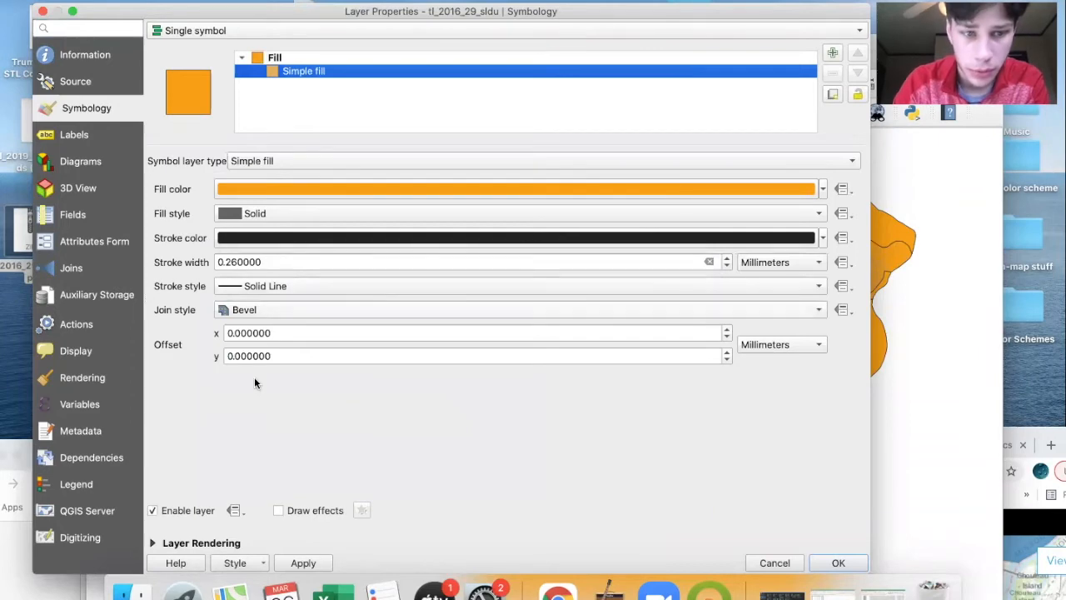
{"action": "left_click", "coordinate": [782, 161]}
{"action": "left_click", "coordinate": [452, 231]}
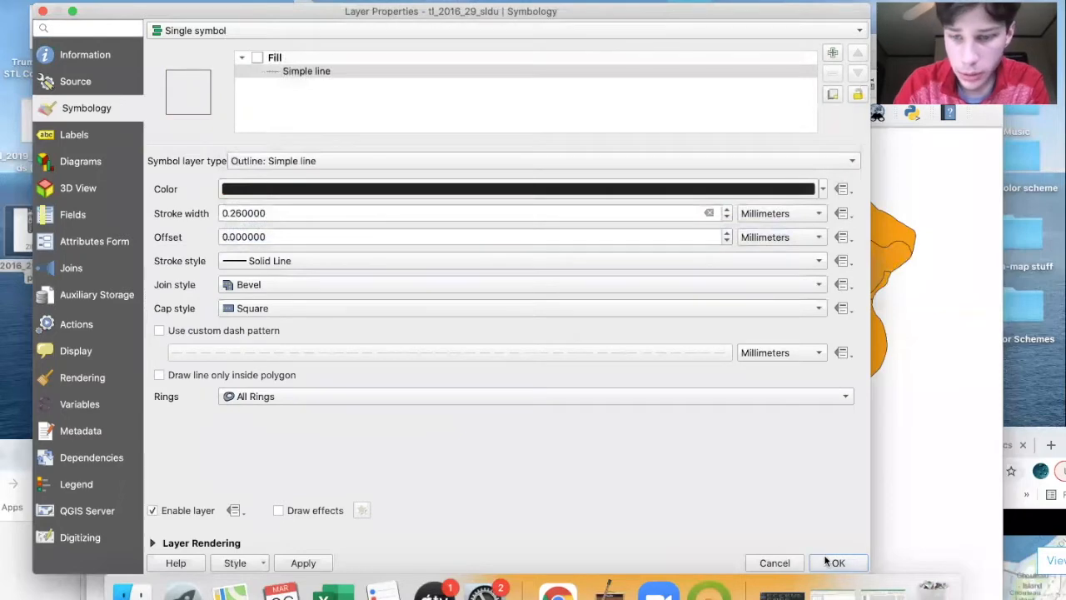
{"action": "left_click", "coordinate": [836, 563]}
Step: Examine how the legislative district outlines divide the precinct results across St. Louis County
{"action": "scroll", "coordinate": [870, 407], "scroll_direction": "up", "scroll_amount": 2}
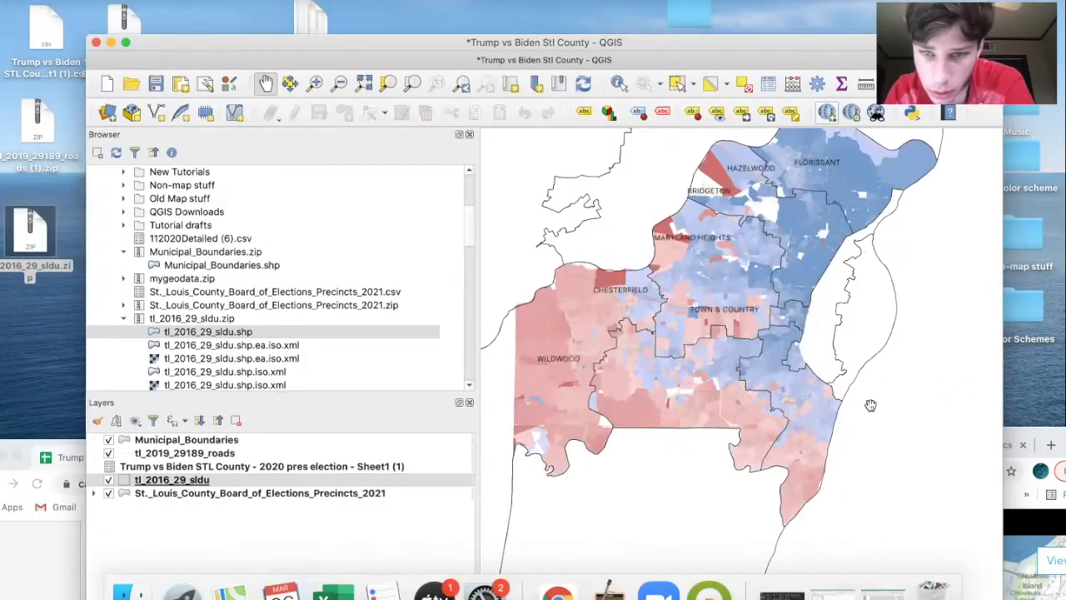
{"action": "scroll", "coordinate": [739, 304], "scroll_direction": "up", "scroll_amount": 2}
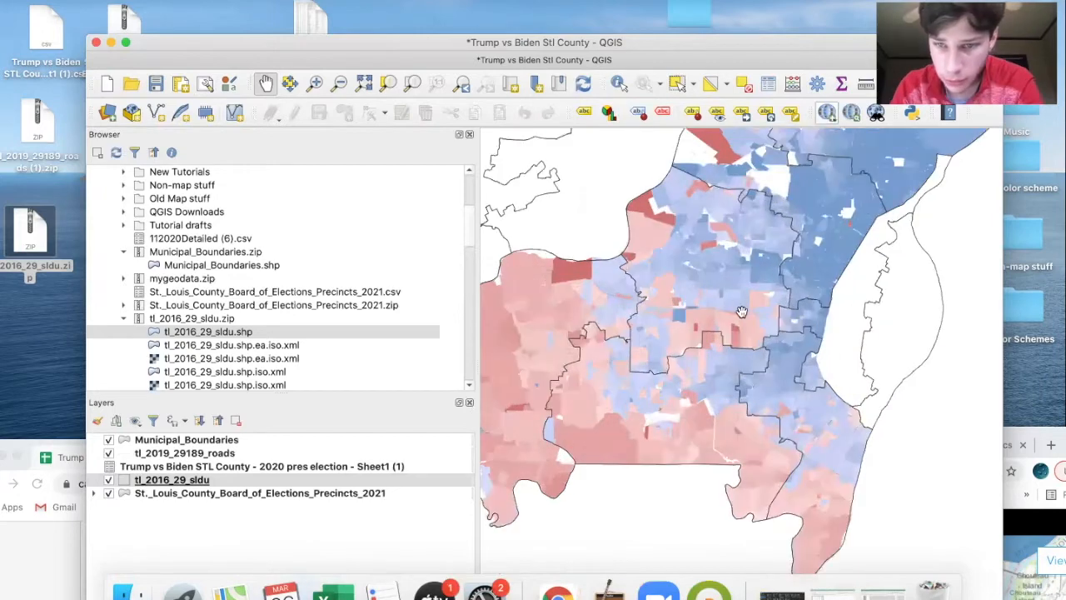
{"action": "scroll", "coordinate": [742, 312], "scroll_direction": "up", "scroll_amount": 1}
{"action": "scroll", "coordinate": [659, 449], "scroll_direction": "up", "scroll_amount": 1}
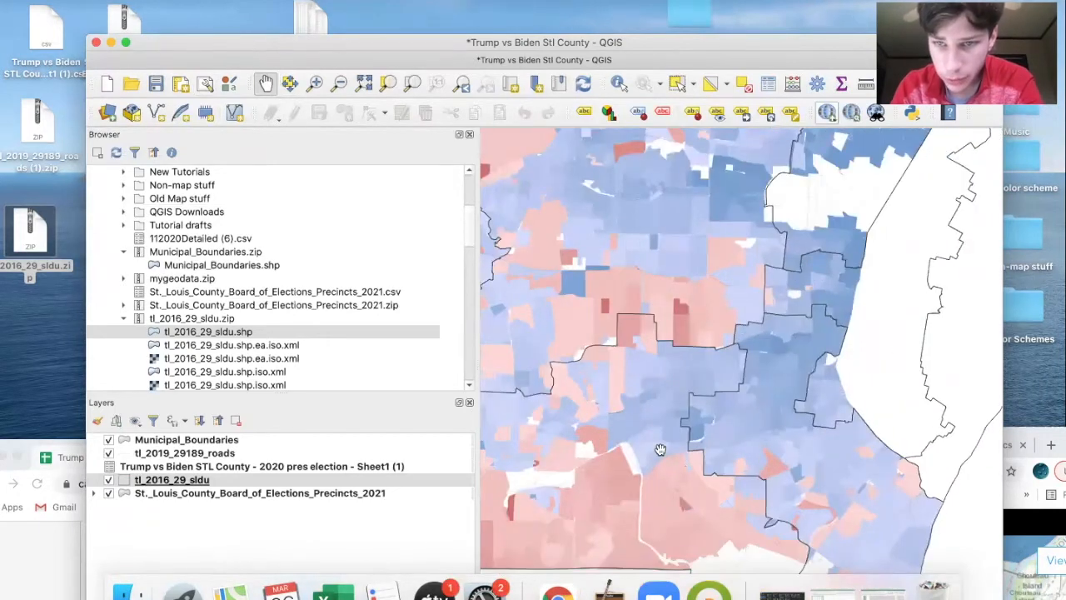
{"action": "scroll", "coordinate": [660, 447], "scroll_direction": "down", "scroll_amount": 2}
{"action": "scroll", "coordinate": [808, 298], "scroll_direction": "up", "scroll_amount": 1}
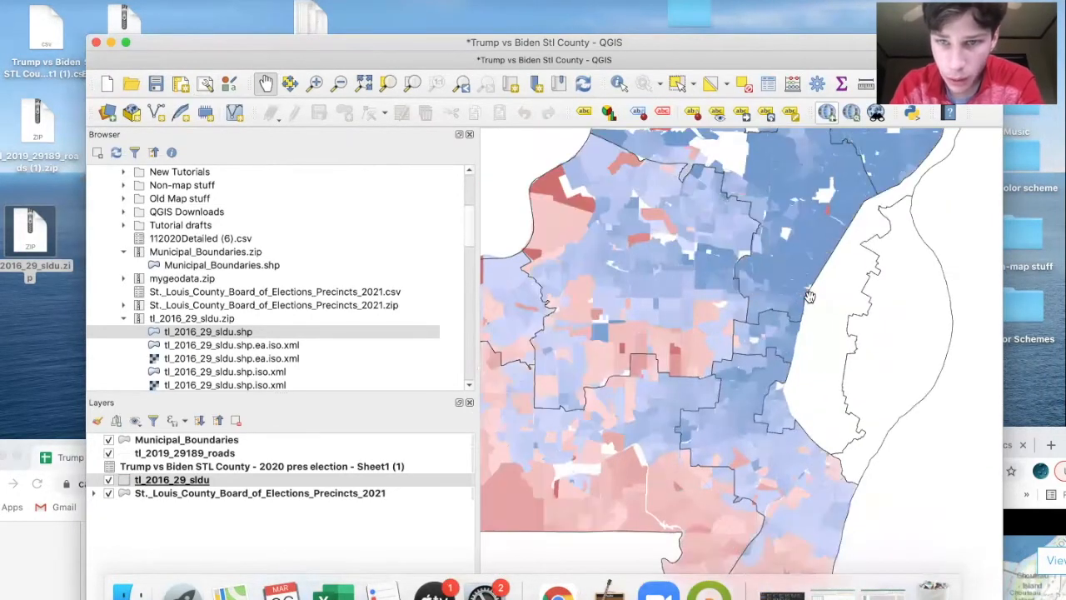
{"action": "scroll", "coordinate": [810, 297], "scroll_direction": "down", "scroll_amount": 1}
{"action": "scroll", "coordinate": [809, 297], "scroll_direction": "down", "scroll_amount": 1}
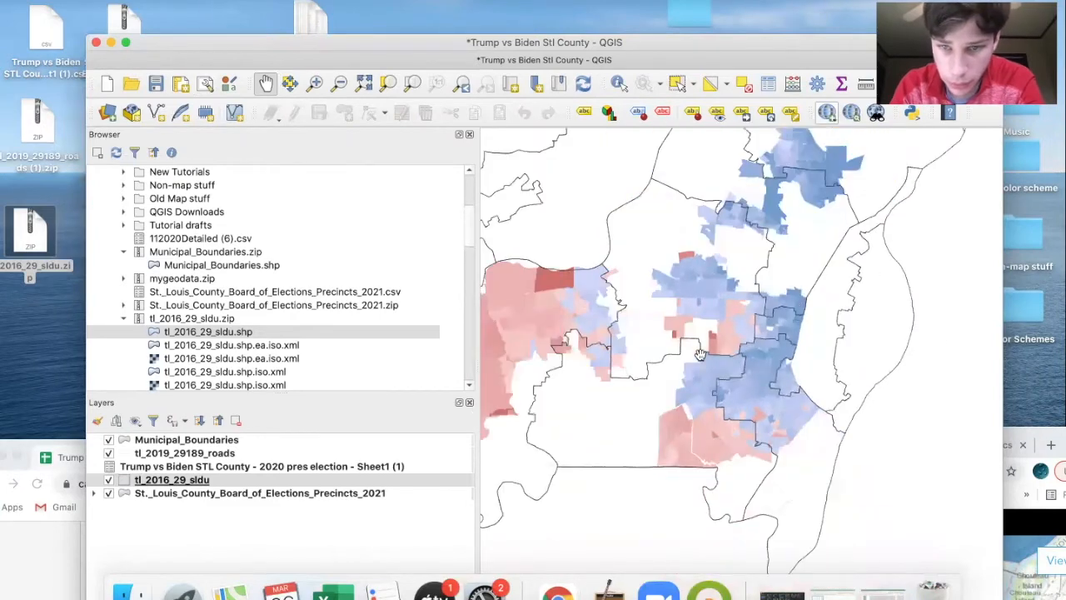
{"action": "scroll", "coordinate": [700, 354], "scroll_direction": "up", "scroll_amount": 2}
{"action": "scroll", "coordinate": [763, 322], "scroll_direction": "down", "scroll_amount": 1}
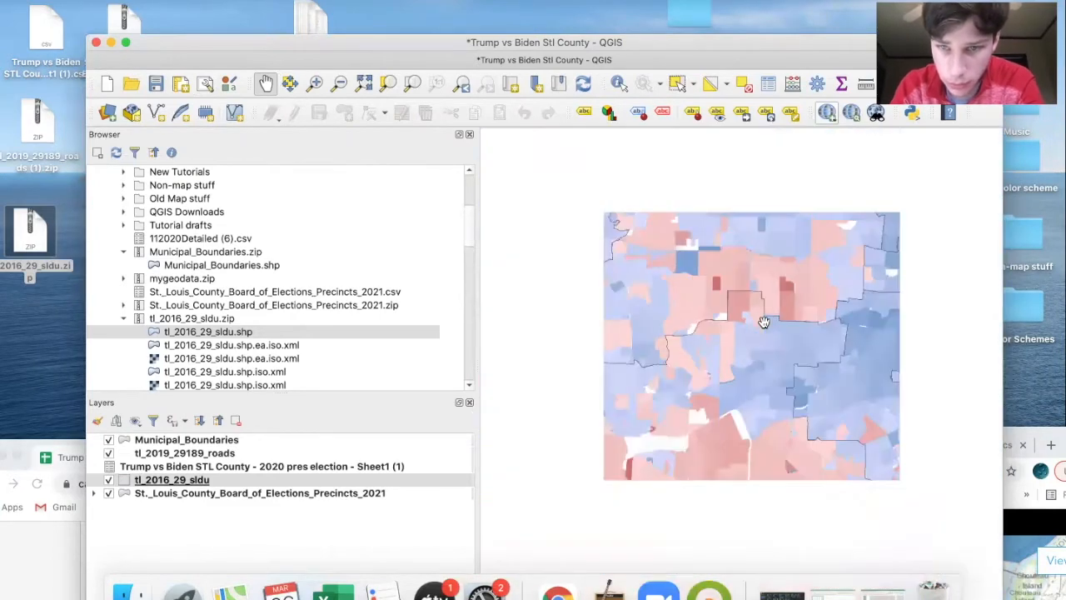
{"action": "scroll", "coordinate": [764, 322], "scroll_direction": "down", "scroll_amount": 1}
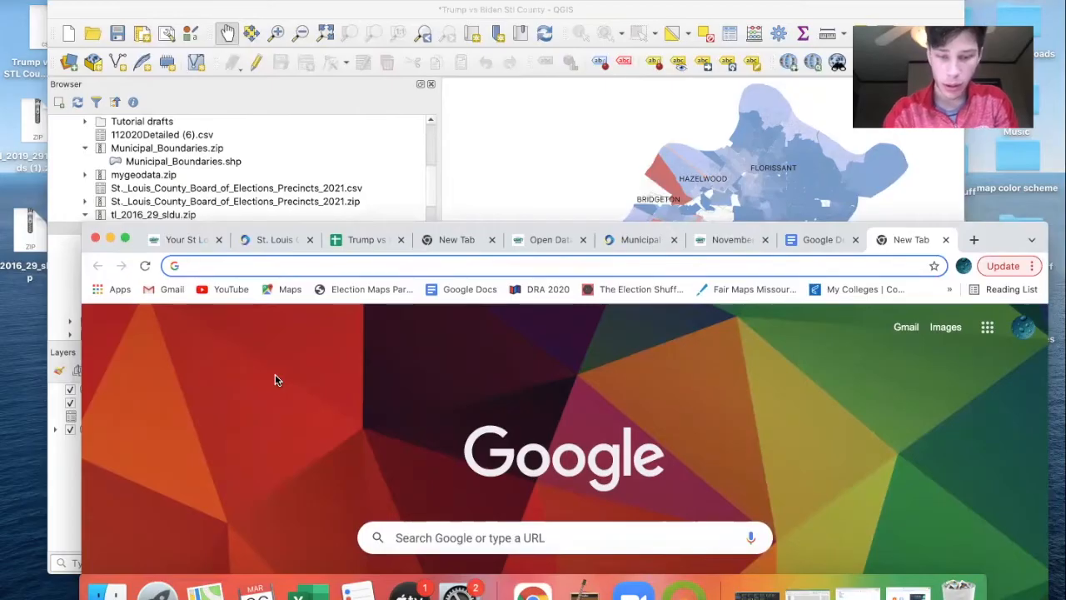
Step: Switch to Chrome and search the web for "missouri state house map"
{"action": "type", "text": "missouri"}
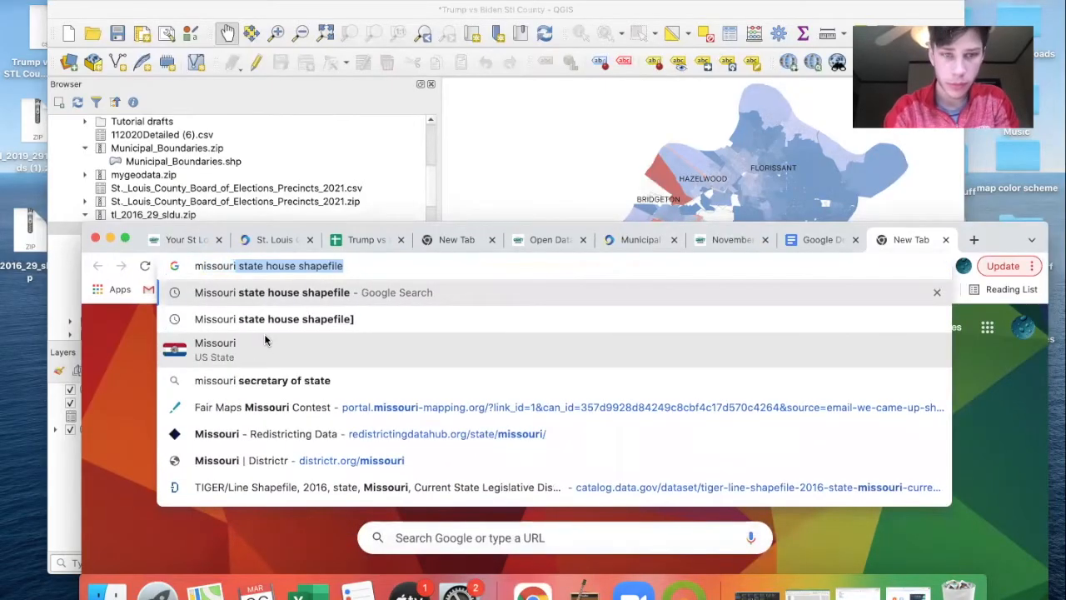
{"action": "type", "text": " sta"}
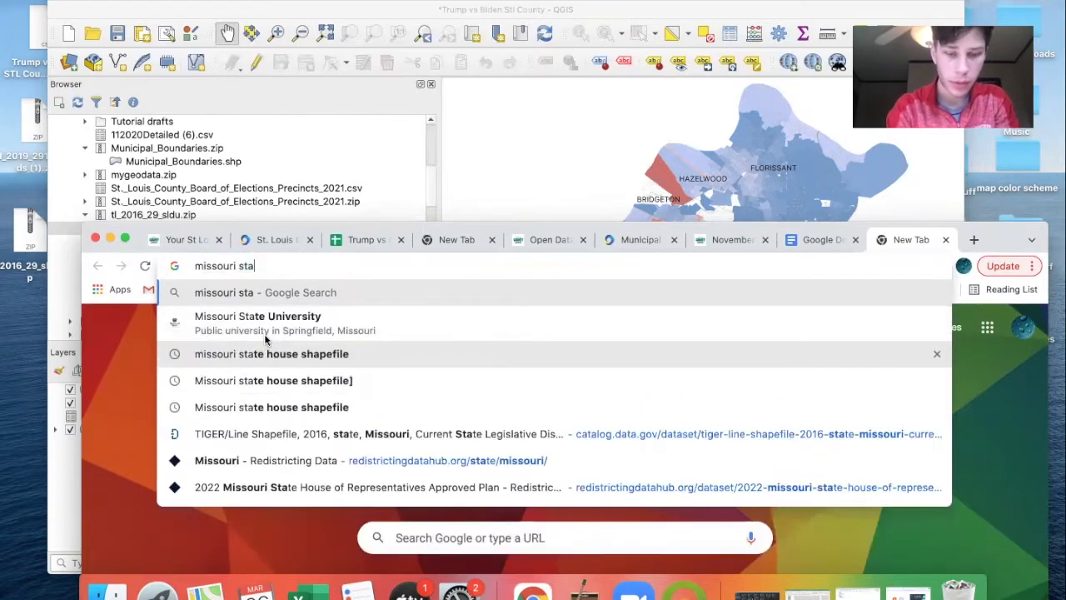
{"action": "type", "text": "te house "}
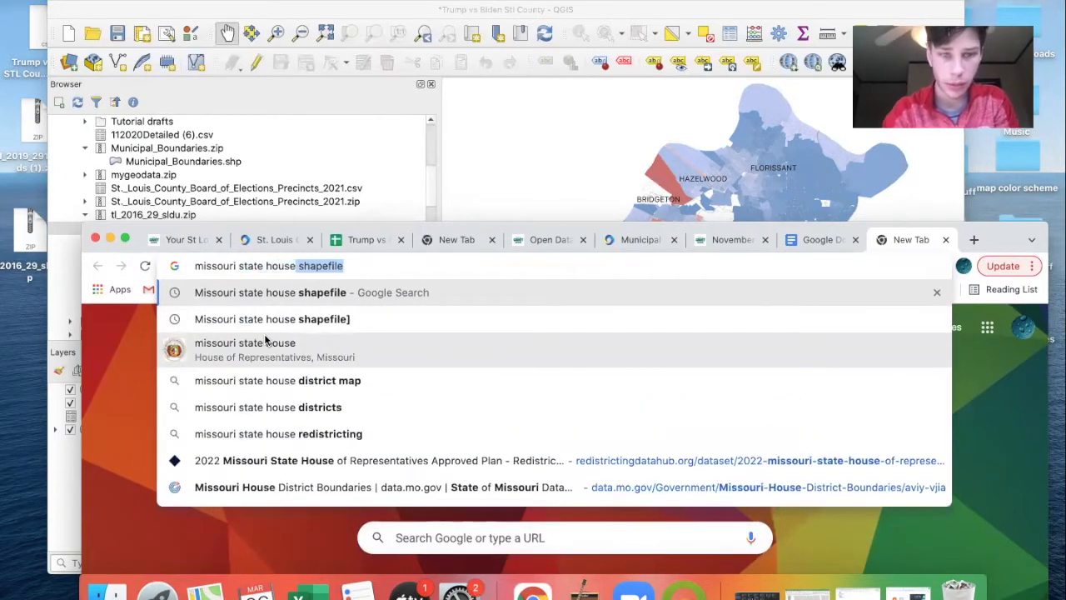
{"action": "type", "text": "map"}
{"action": "key", "text": "Return"}
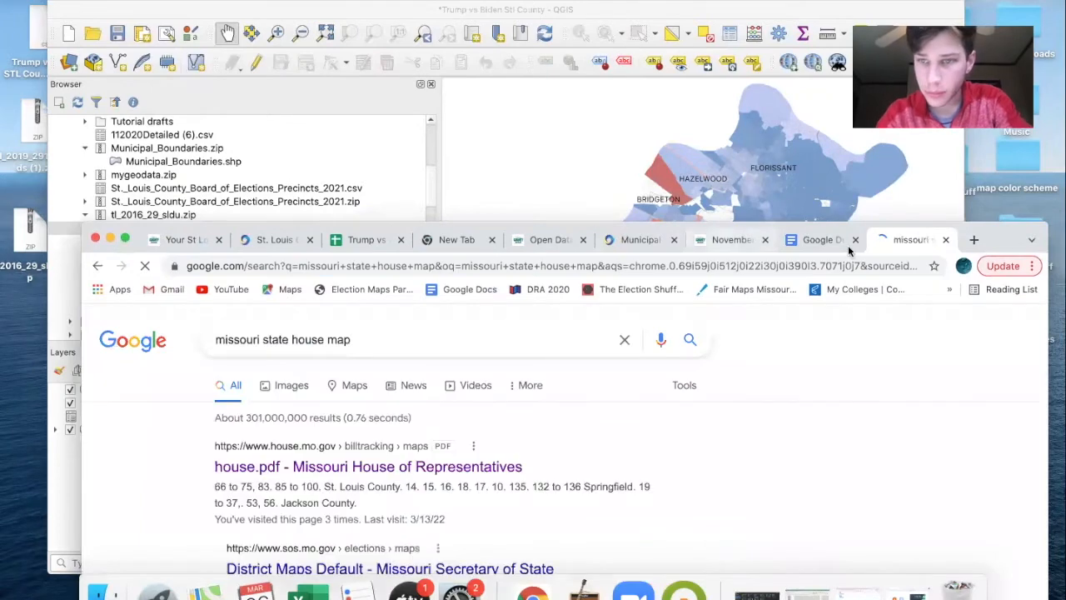
Step: Open the Missouri House of Representatives' house.pdf result and examine the districts in its St. Louis Area inset
{"action": "left_click_drag", "start_coordinate": [987, 244], "coordinate": [977, 84]}
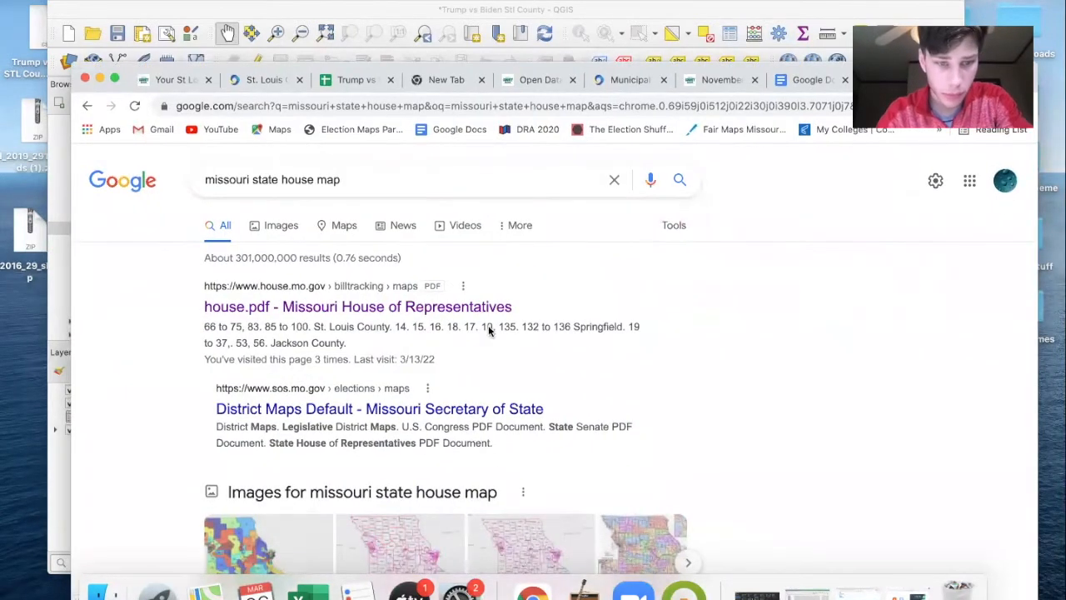
{"action": "left_click", "coordinate": [320, 308]}
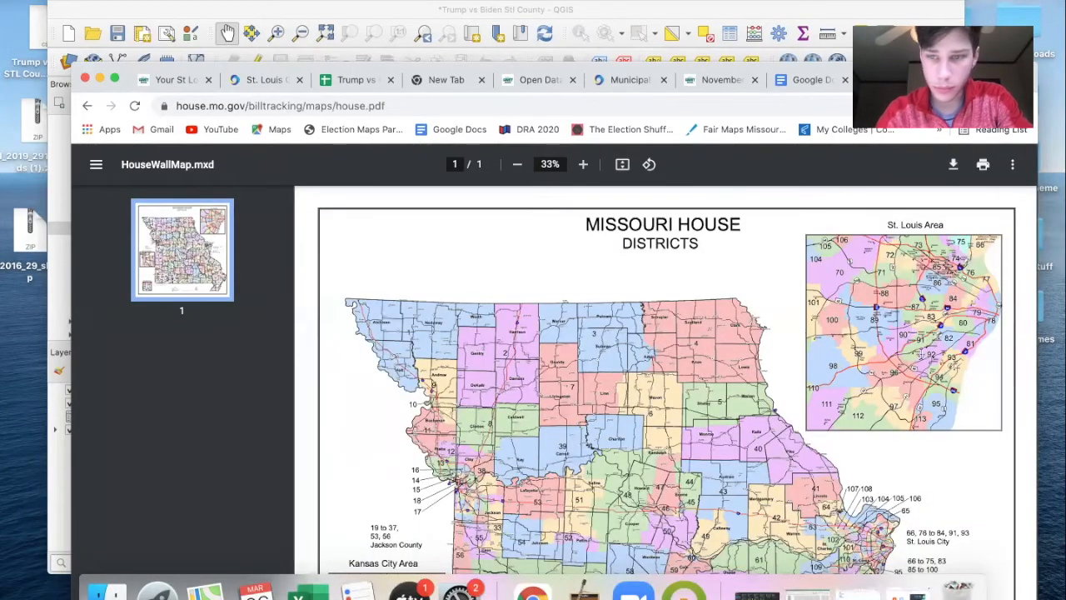
{"action": "scroll", "coordinate": [939, 300], "scroll_direction": "up", "scroll_amount": 8}
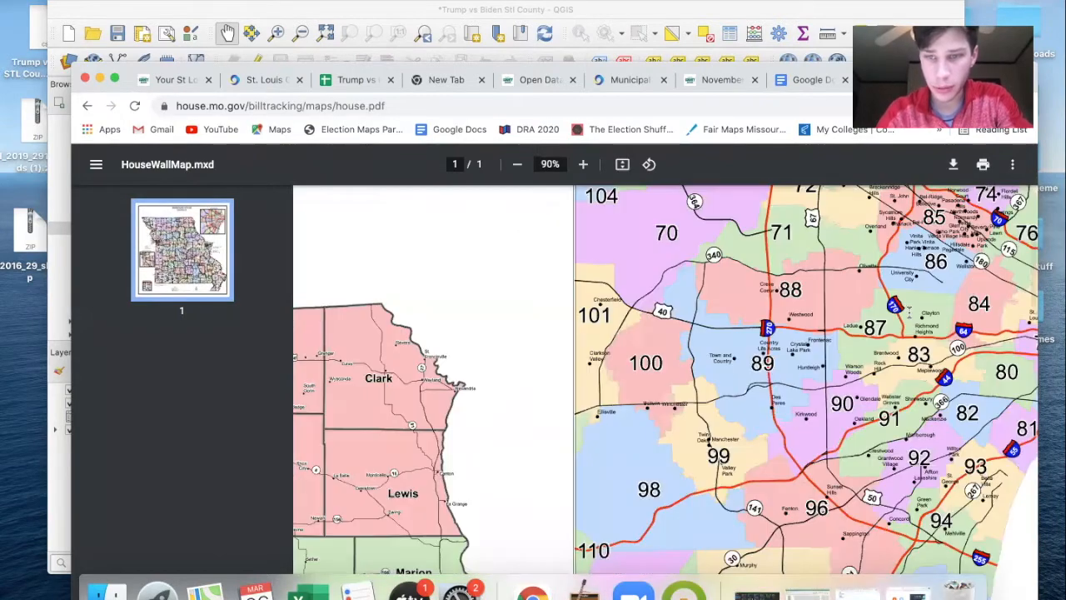
{"action": "scroll", "coordinate": [909, 311], "scroll_direction": "up", "scroll_amount": 5}
{"action": "scroll", "coordinate": [908, 312], "scroll_direction": "left", "scroll_amount": 3}
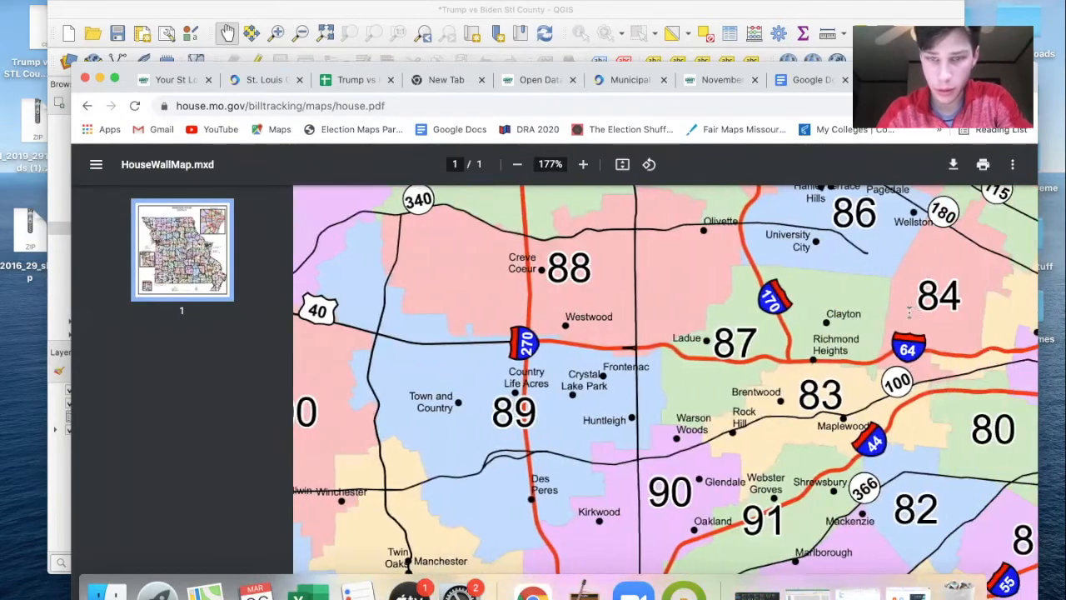
{"action": "scroll", "coordinate": [490, 274], "scroll_direction": "down", "scroll_amount": 5}
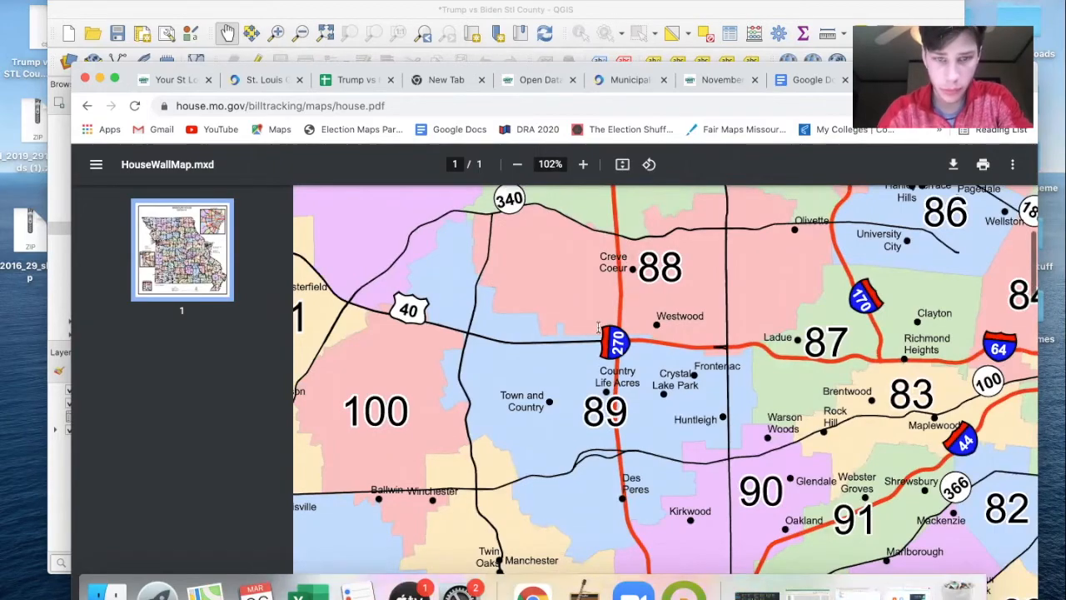
{"action": "scroll", "coordinate": [598, 327], "scroll_direction": "down", "scroll_amount": 2}
{"action": "scroll", "coordinate": [598, 331], "scroll_direction": "up", "scroll_amount": 1}
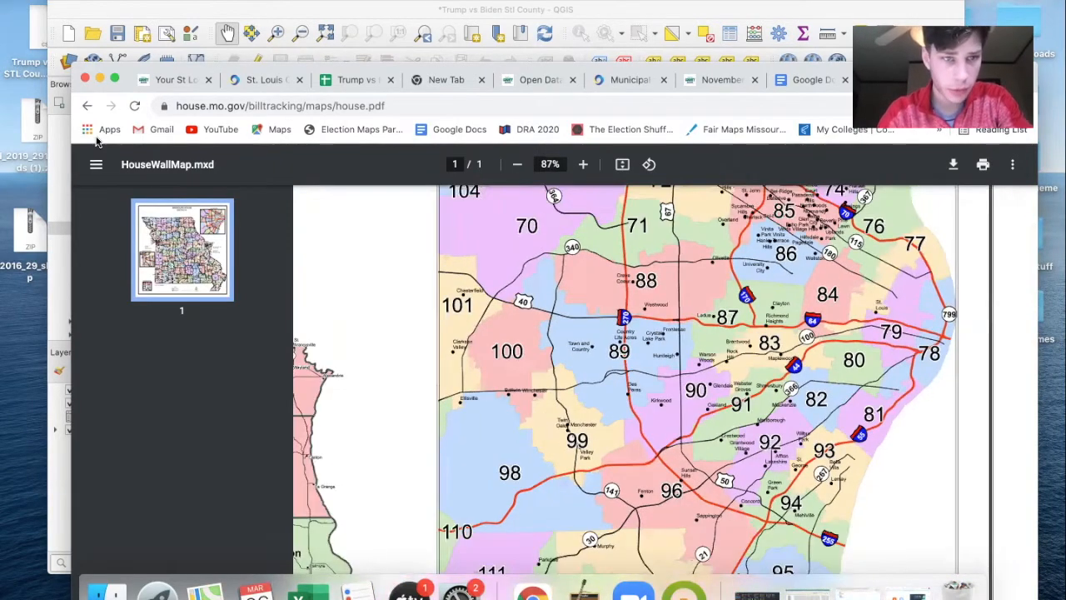
Step: Offset the QGIS and House map windows so both maps show, focused on the Creve Coeur and Town and Country area
{"action": "left_click_drag", "start_coordinate": [79, 64], "coordinate": [317, 89]}
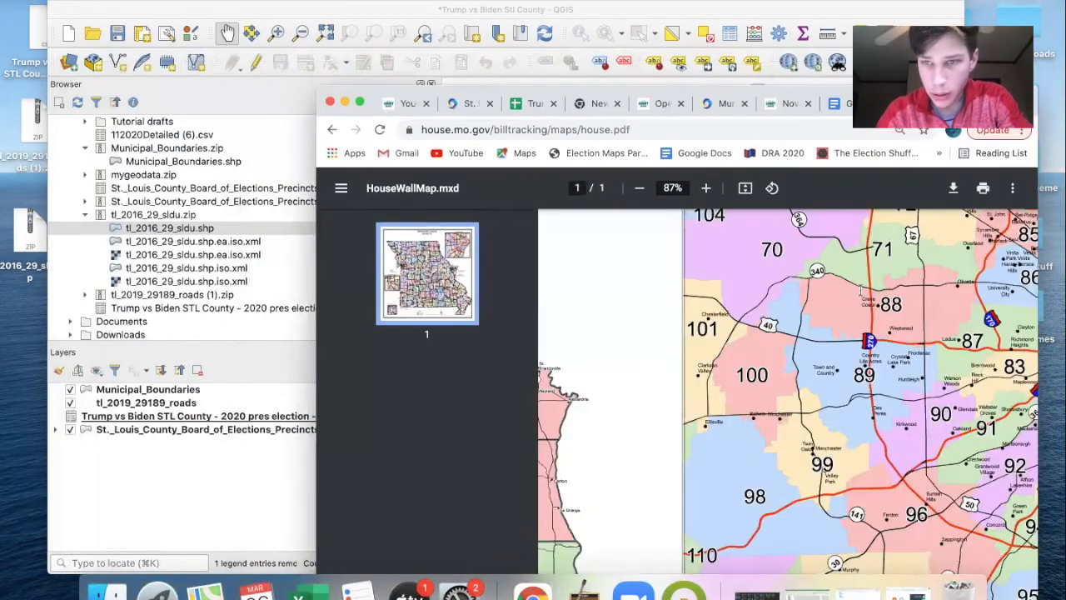
{"action": "scroll", "coordinate": [850, 279], "scroll_direction": "up", "scroll_amount": 3}
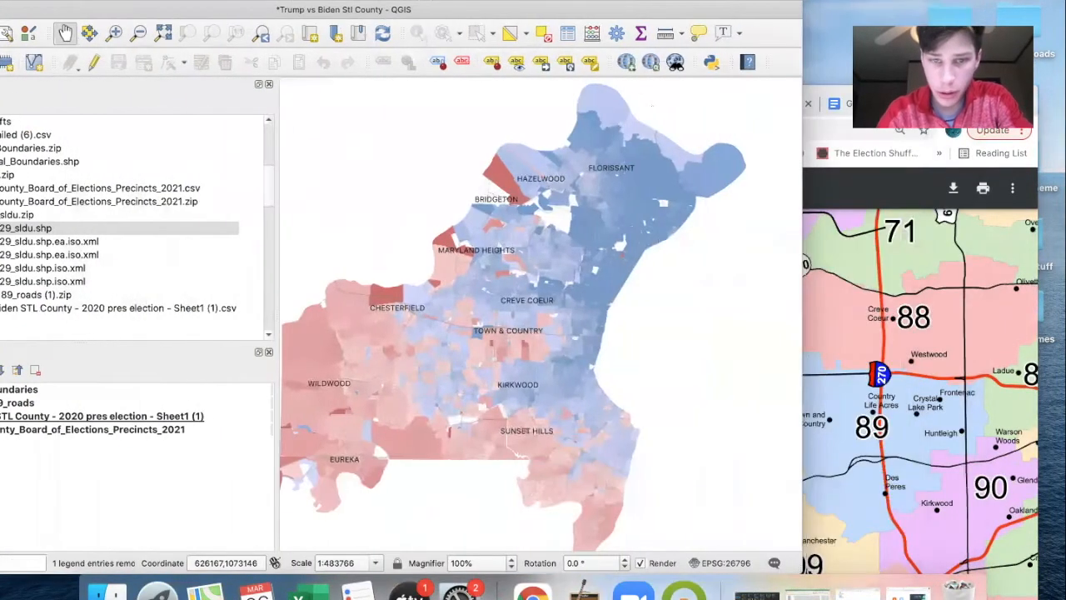
{"action": "scroll", "coordinate": [675, 255], "scroll_direction": "up", "scroll_amount": 5}
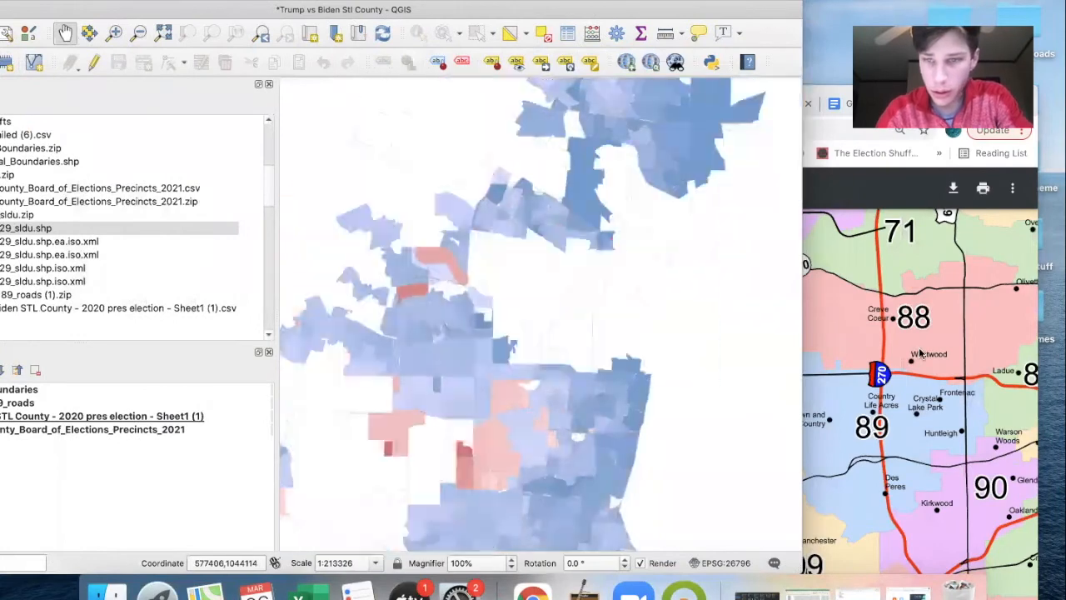
{"action": "left_click", "coordinate": [920, 354]}
{"action": "mouse_move", "coordinate": [494, 85]}
{"action": "left_mouse_down"}
{"action": "mouse_move", "coordinate": [517, 65]}
{"action": "mouse_move", "coordinate": [506, 89]}
{"action": "mouse_move", "coordinate": [486, 86]}
{"action": "left_mouse_up"}
{"action": "scroll", "coordinate": [756, 293], "scroll_direction": "right", "scroll_amount": 5}
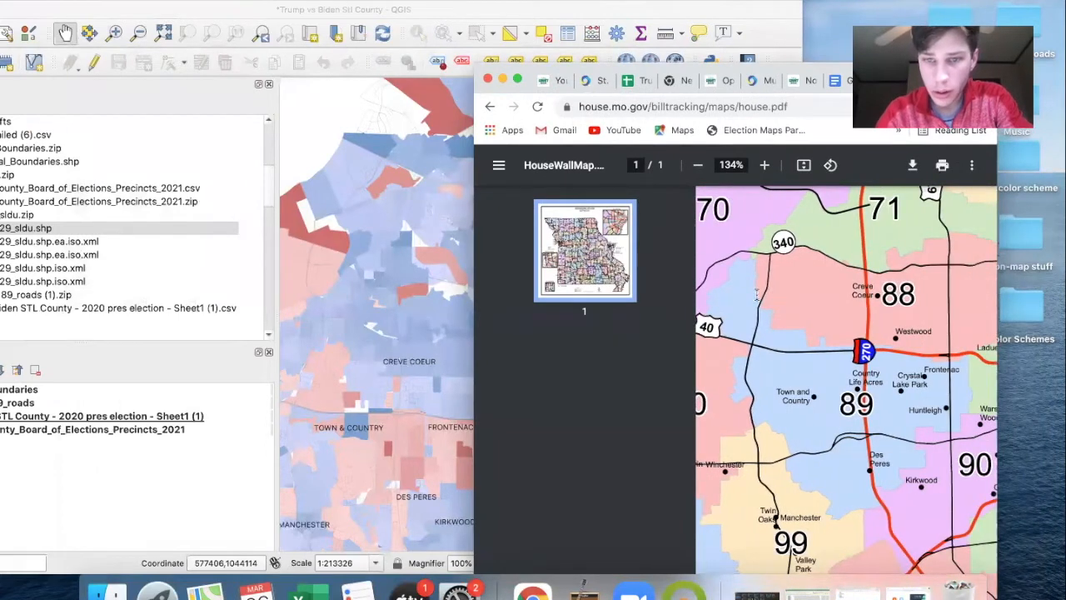
Step: Narrow the QGIS window and place the House district map beside it, centring the precinct map on Town & Country
{"action": "left_click", "coordinate": [353, 347]}
{"action": "left_click_drag", "start_coordinate": [353, 347], "coordinate": [513, 207]}
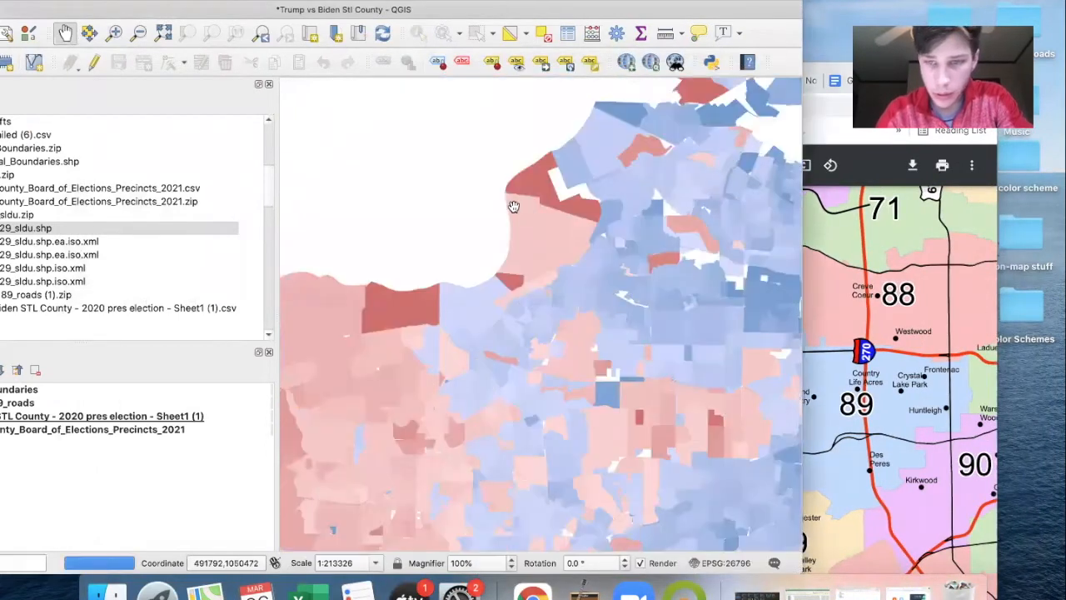
{"action": "scroll", "coordinate": [514, 208], "scroll_direction": "down", "scroll_amount": 3}
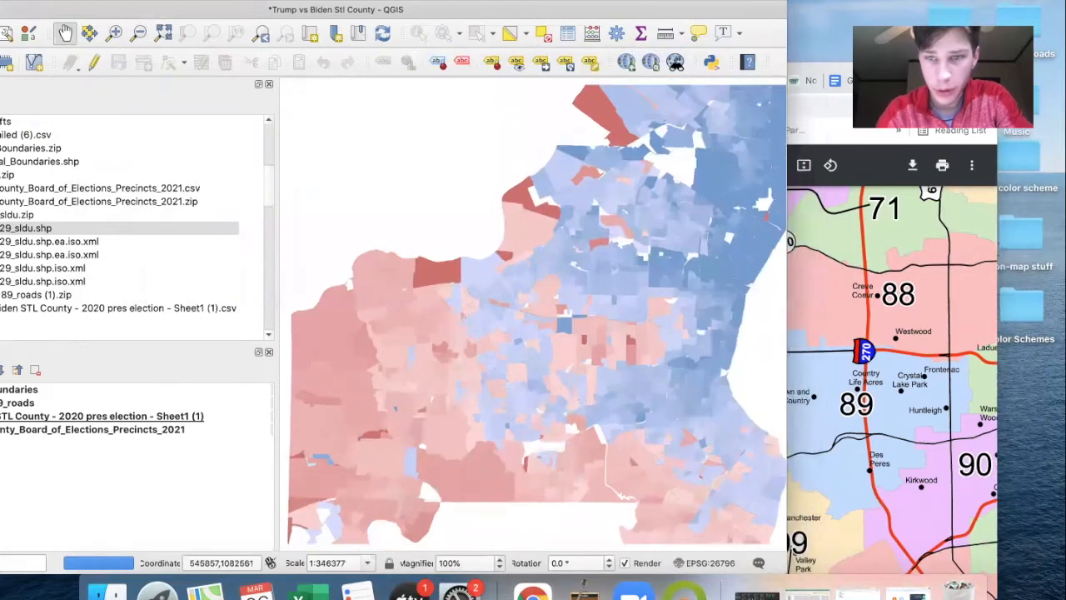
{"action": "left_click_drag", "start_coordinate": [787, 275], "coordinate": [681, 275]}
{"action": "scroll", "coordinate": [535, 358], "scroll_direction": "up", "scroll_amount": 2}
{"action": "scroll", "coordinate": [536, 359], "scroll_direction": "up", "scroll_amount": 3}
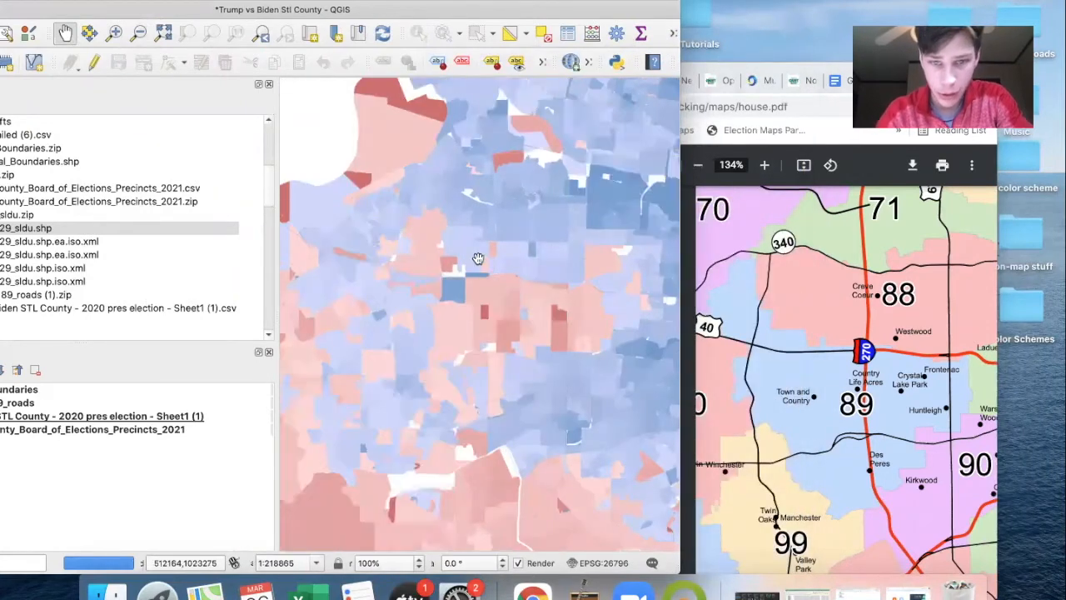
{"action": "scroll", "coordinate": [477, 258], "scroll_direction": "up", "scroll_amount": 2}
{"action": "left_click", "coordinate": [824, 294]}
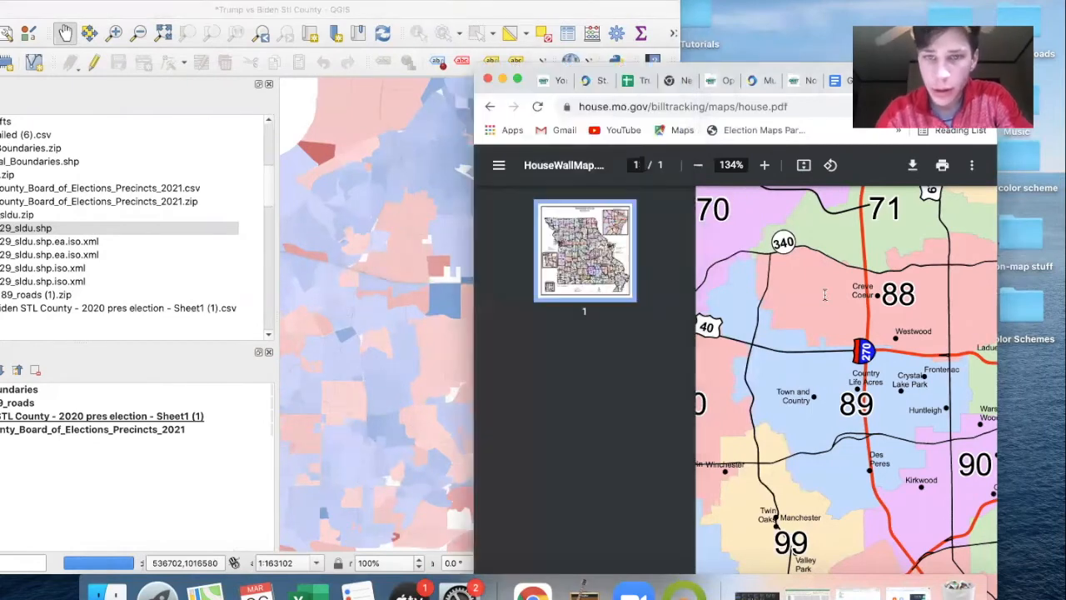
{"action": "left_click_drag", "start_coordinate": [510, 88], "coordinate": [573, 86]}
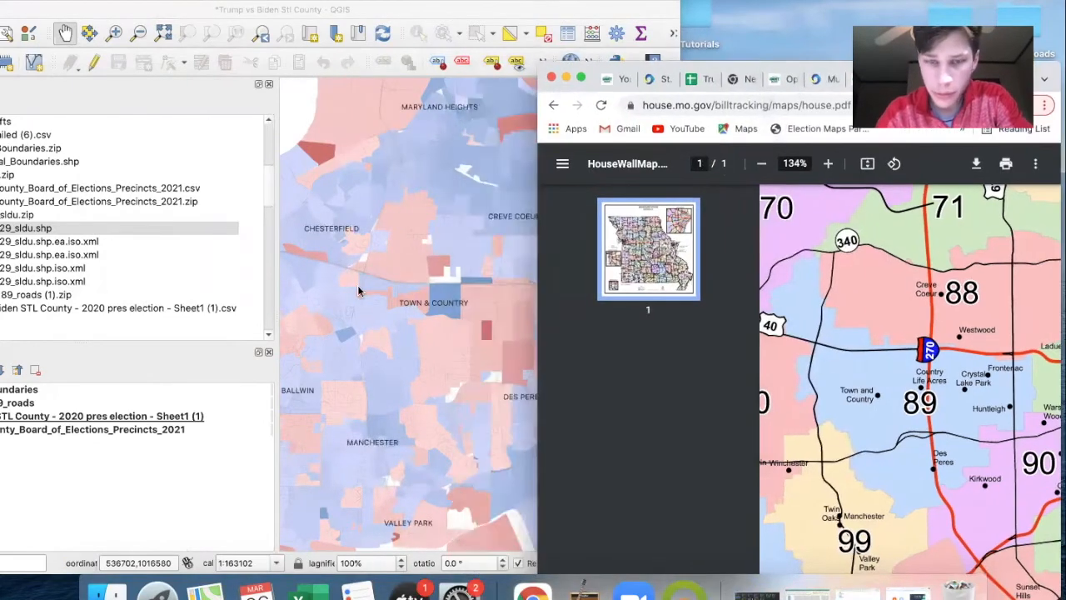
Step: Compare the precinct results around Chesterfield, Town & Country, Frontenac and Des Peres with the boundaries of House districts 88, 89, 90 and 99
{"action": "left_click", "coordinate": [313, 304]}
{"action": "scroll", "coordinate": [354, 289], "scroll_direction": "down", "scroll_amount": 1}
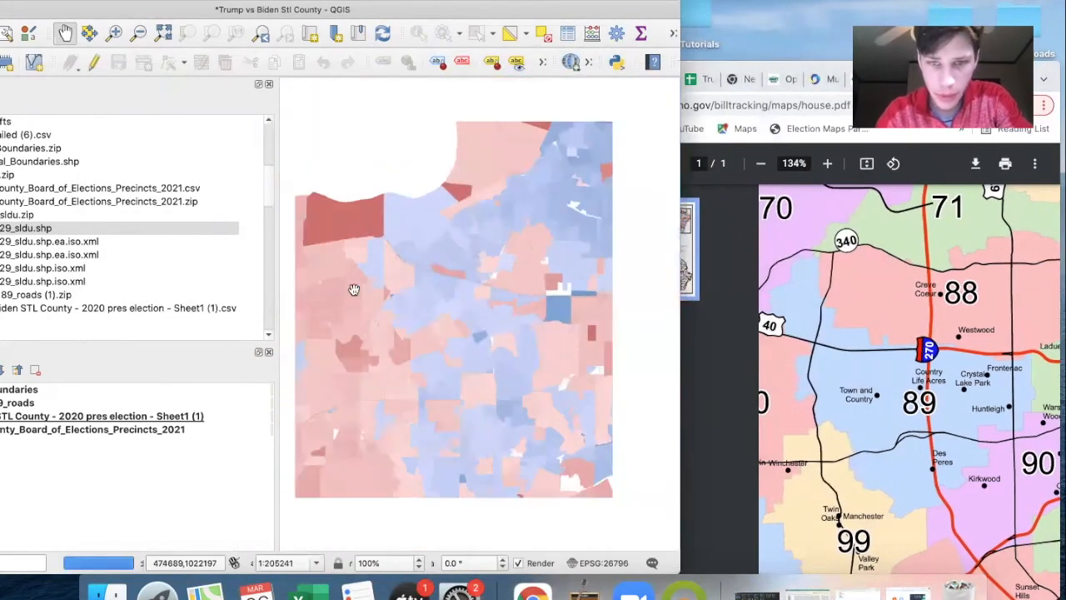
{"action": "scroll", "coordinate": [333, 283], "scroll_direction": "down", "scroll_amount": 1}
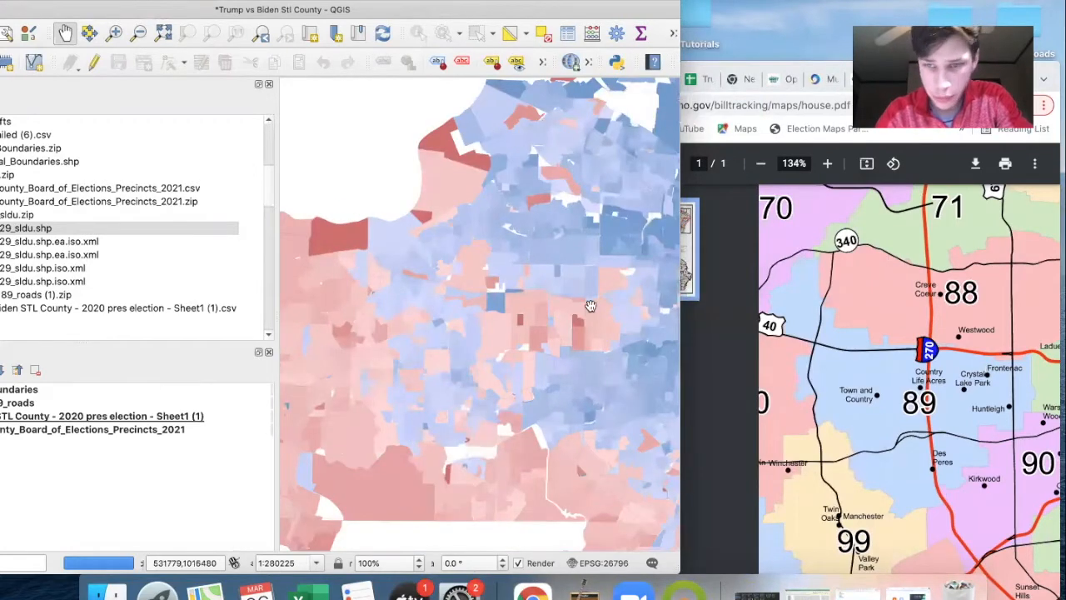
{"action": "scroll", "coordinate": [591, 304], "scroll_direction": "up", "scroll_amount": 1}
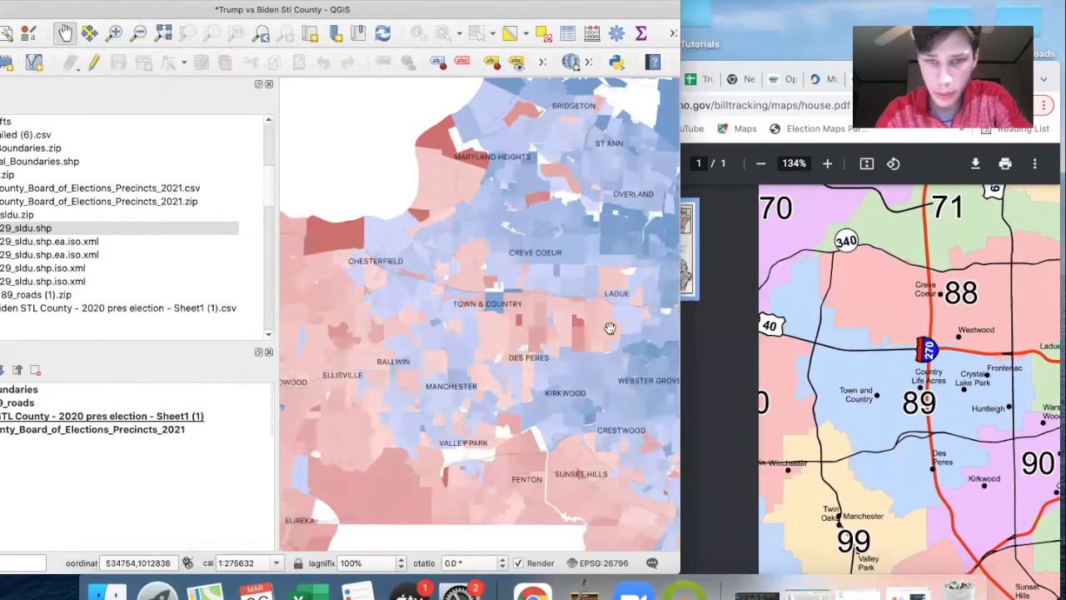
{"action": "scroll", "coordinate": [576, 329], "scroll_direction": "up", "scroll_amount": 5}
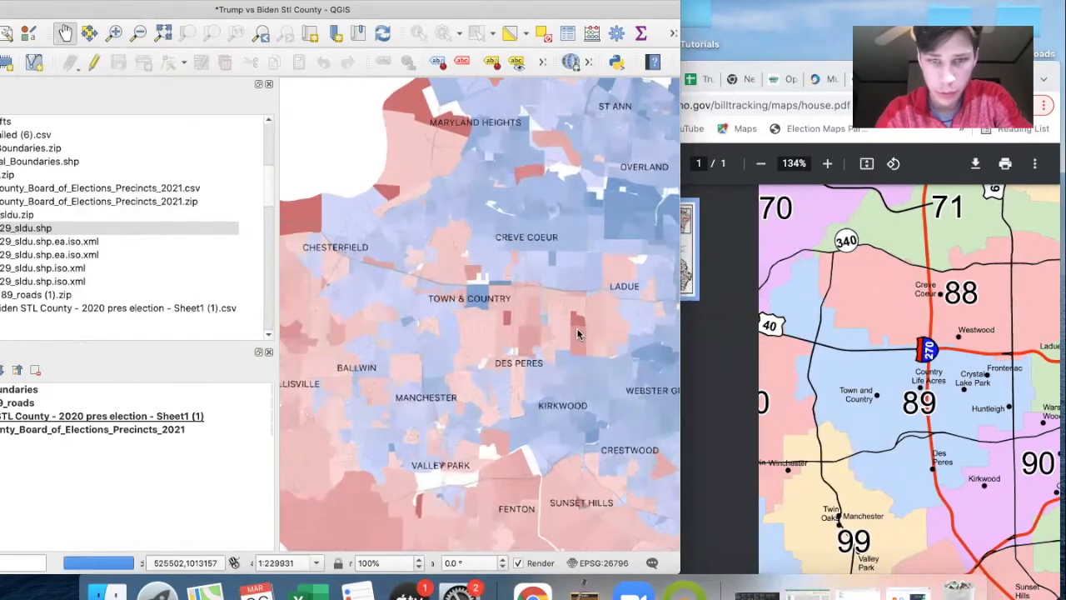
{"action": "scroll", "coordinate": [425, 263], "scroll_direction": "down", "scroll_amount": 3}
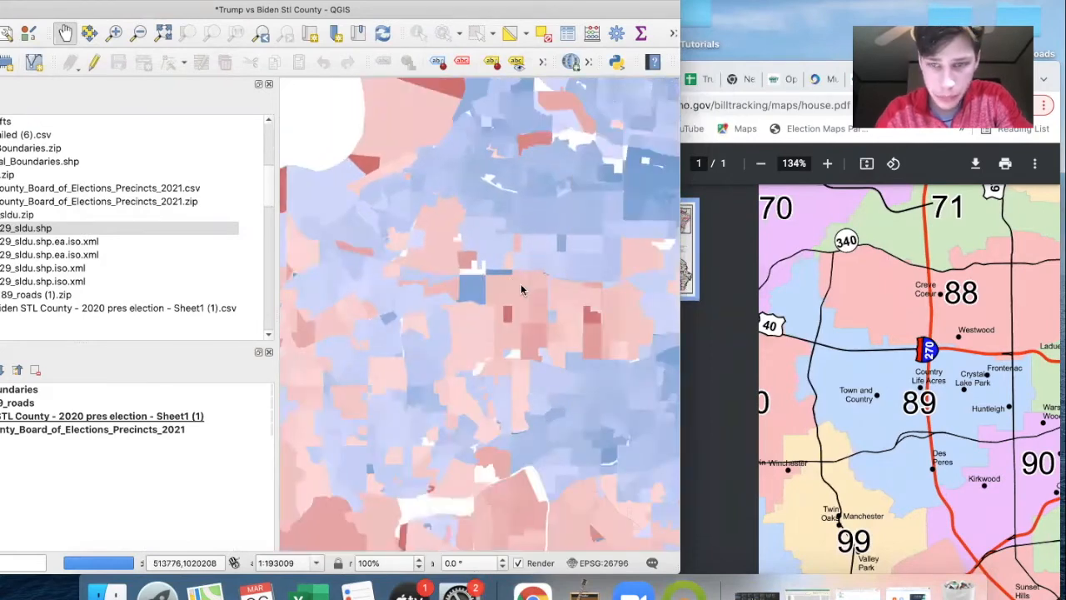
{"action": "scroll", "coordinate": [520, 283], "scroll_direction": "up", "scroll_amount": 1}
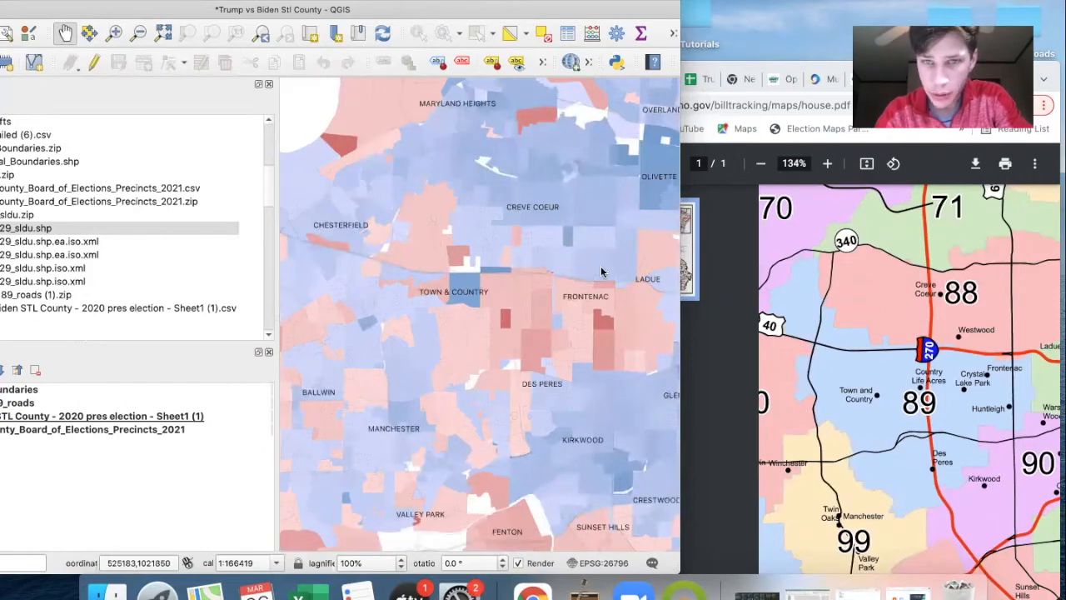
{"action": "scroll", "coordinate": [399, 240], "scroll_direction": "down", "scroll_amount": 1}
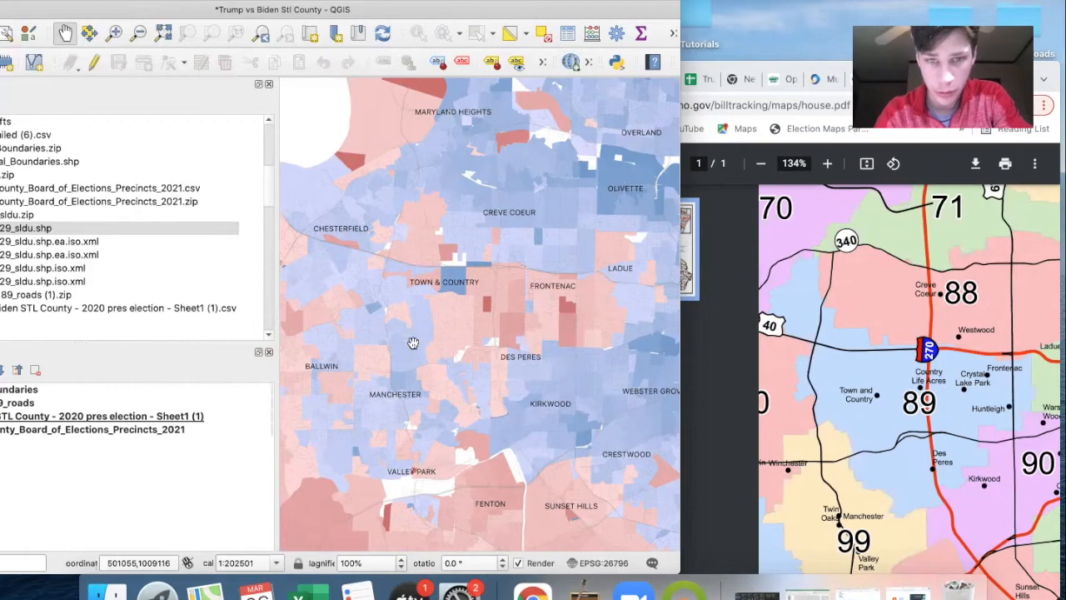
{"action": "scroll", "coordinate": [413, 342], "scroll_direction": "down", "scroll_amount": 1}
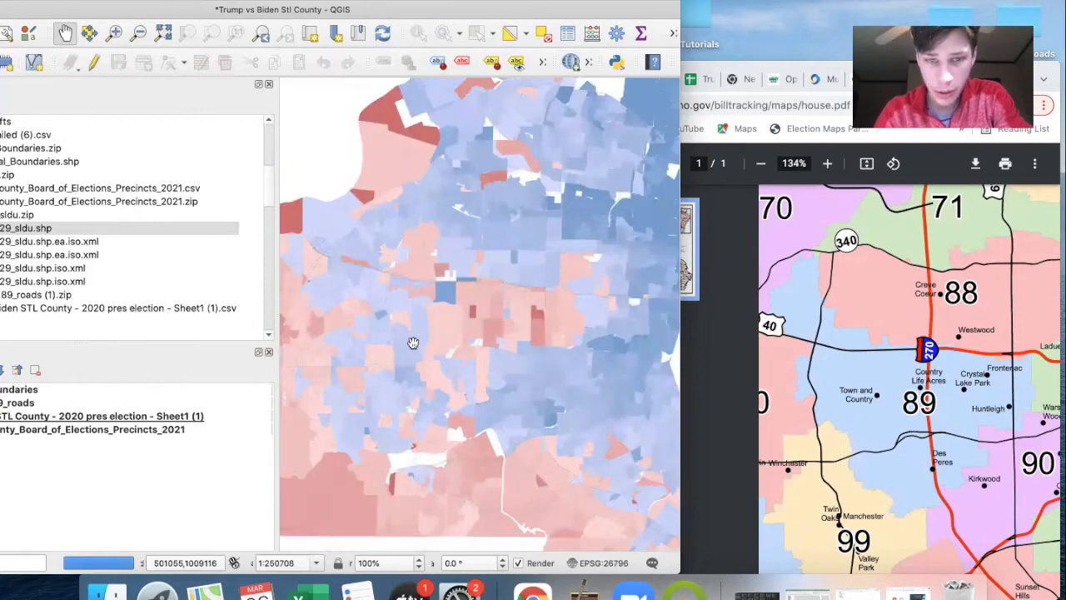
{"action": "scroll", "coordinate": [413, 342], "scroll_direction": "up", "scroll_amount": 1}
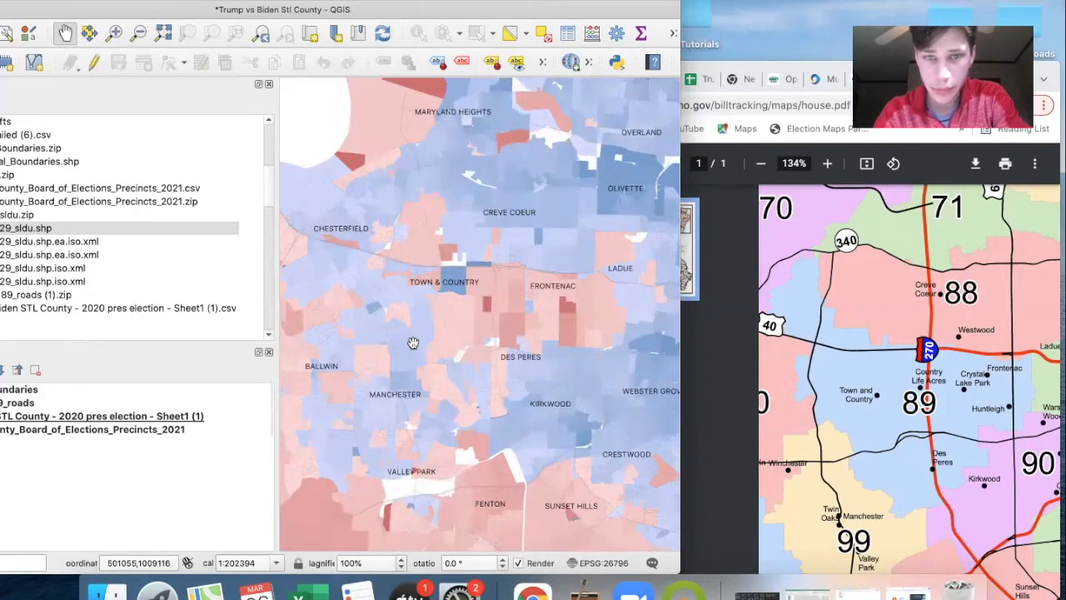
{"action": "scroll", "coordinate": [472, 298], "scroll_direction": "up", "scroll_amount": 1}
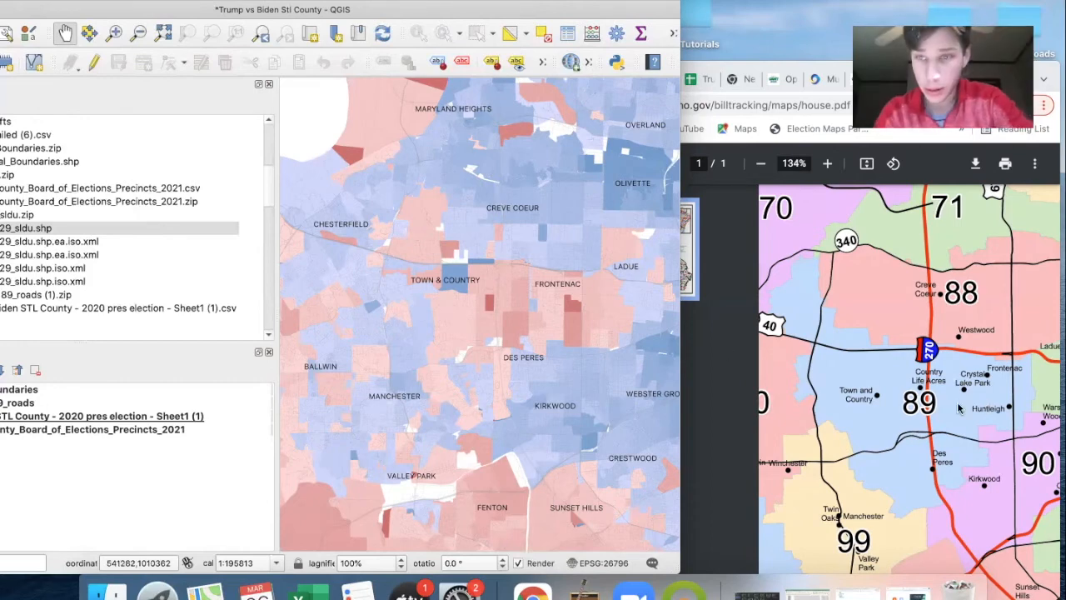
{"action": "scroll", "coordinate": [958, 408], "scroll_direction": "down", "scroll_amount": 2}
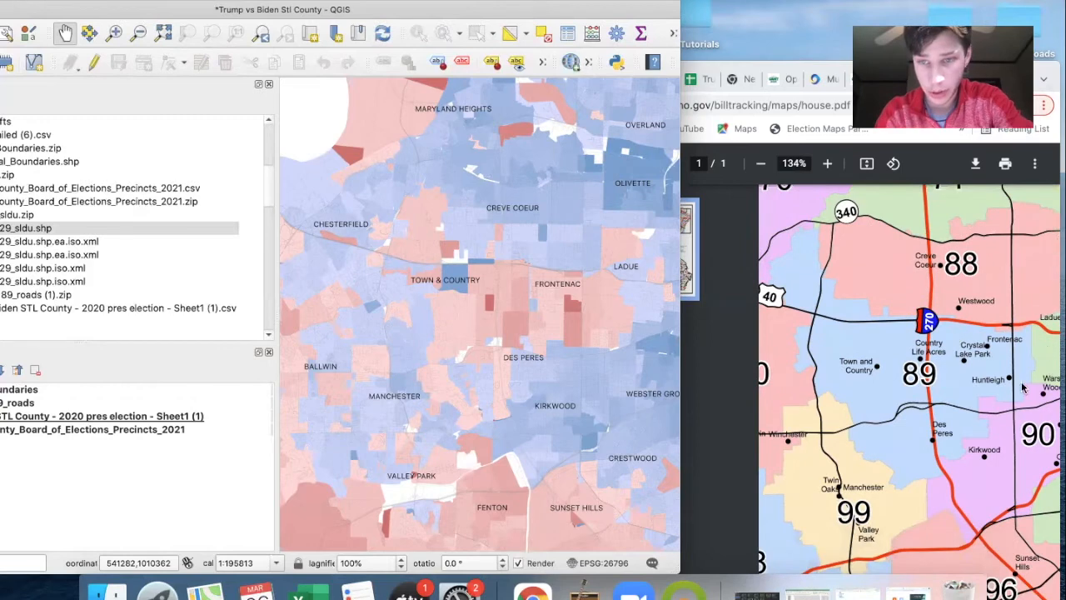